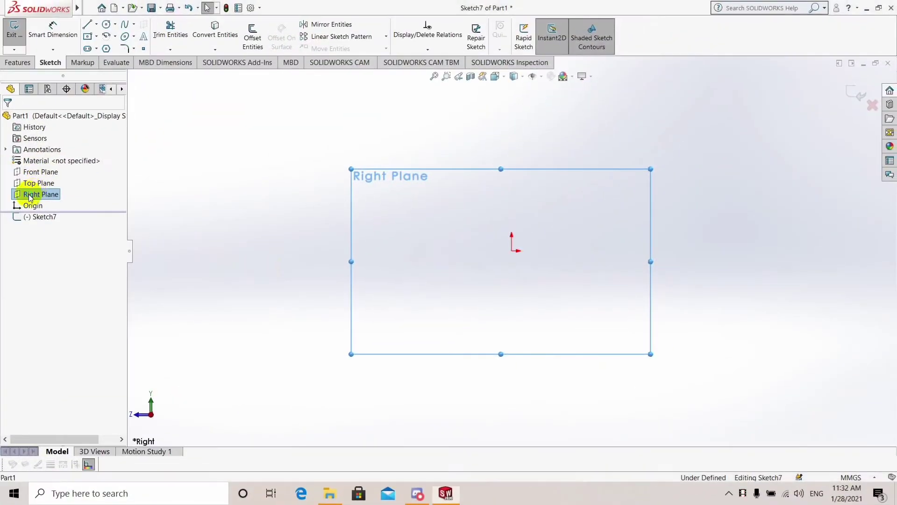
Step: Sketch a circle centred on the origin on the Right Plane with a 38 mm diameter
{"action": "right_click", "coordinate": [29, 197]}
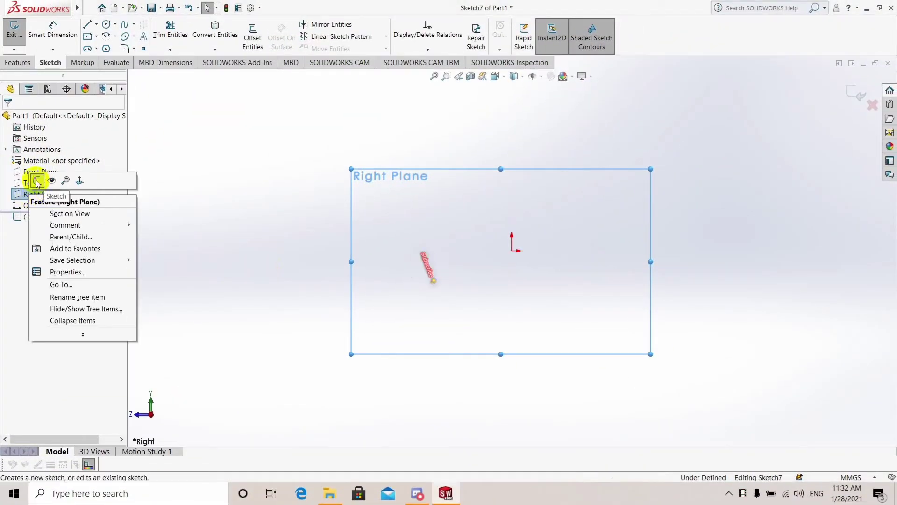
{"action": "left_click", "coordinate": [105, 26]}
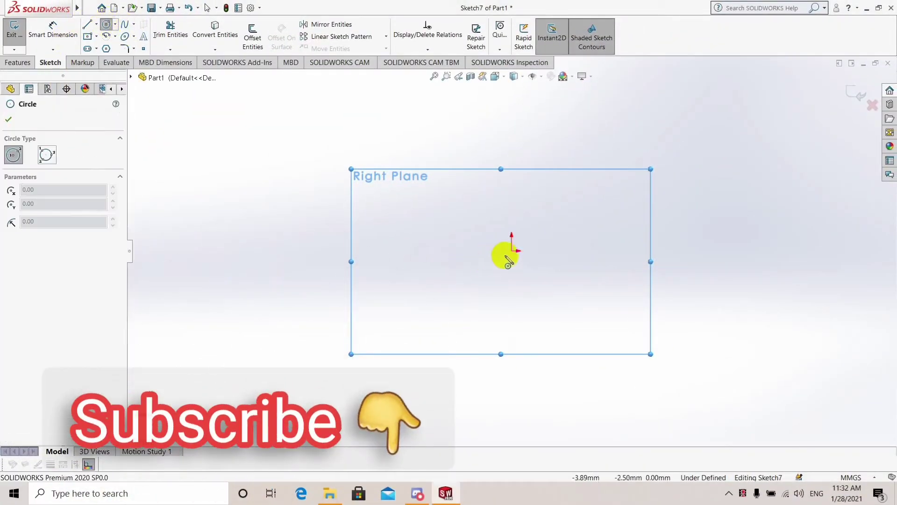
{"action": "left_click", "coordinate": [513, 251]}
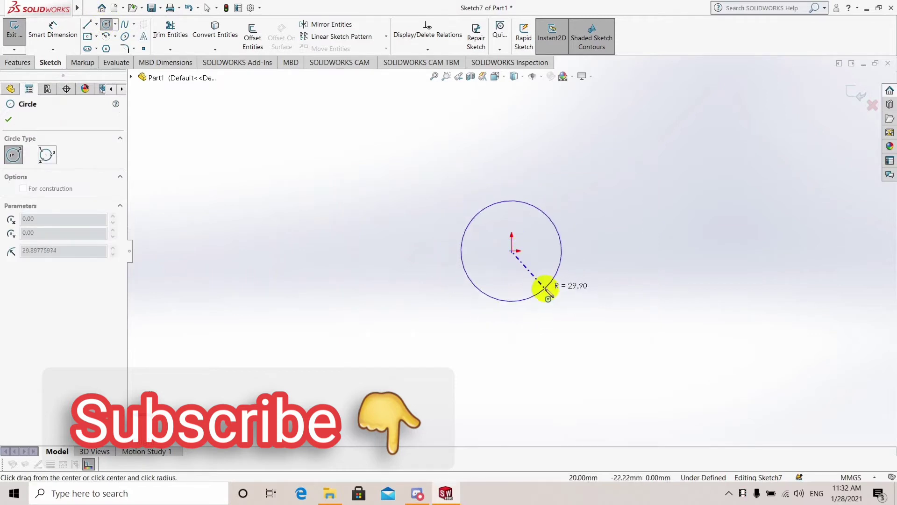
{"action": "left_click", "coordinate": [556, 304]}
{"action": "key", "text": "Escape"}
{"action": "left_click", "coordinate": [52, 29]}
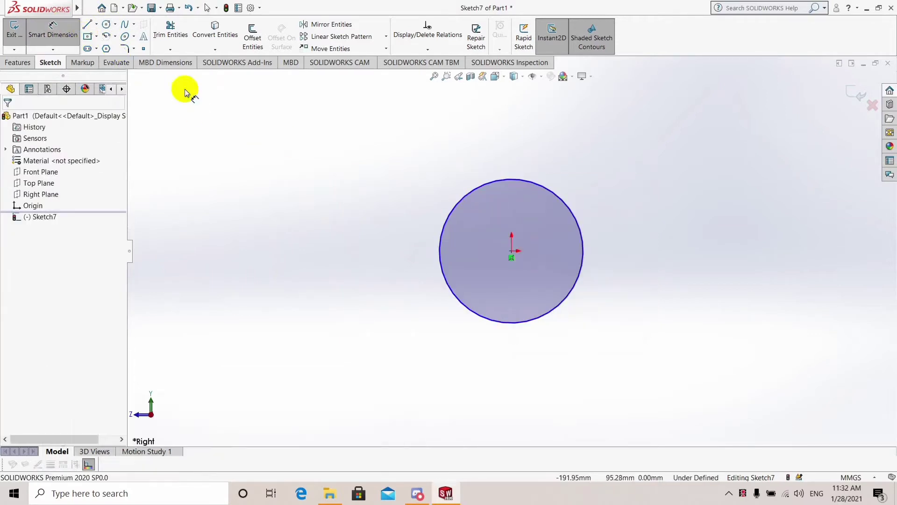
{"action": "left_click", "coordinate": [584, 258]}
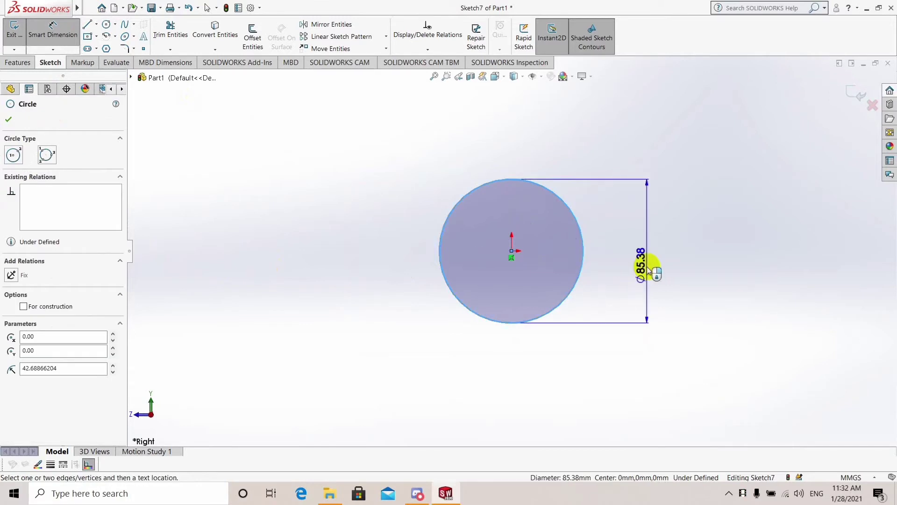
{"action": "left_click", "coordinate": [625, 270]}
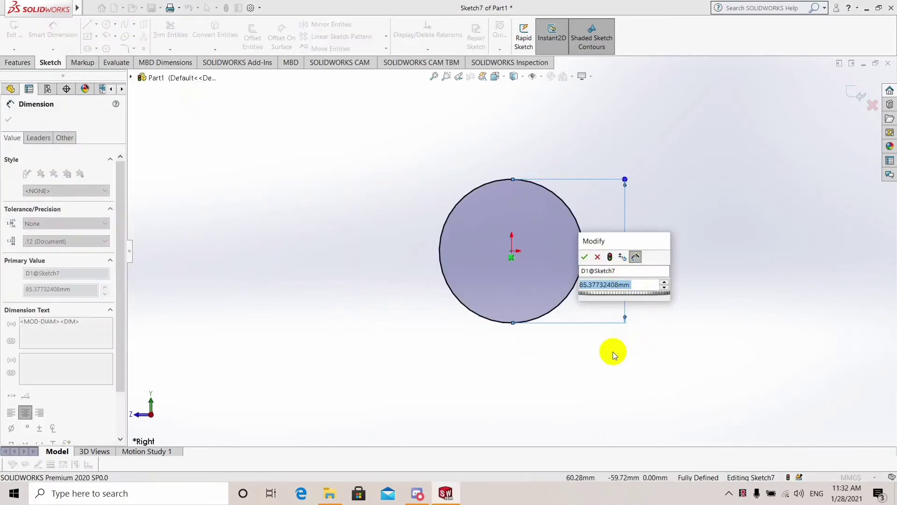
{"action": "type", "text": "33"}
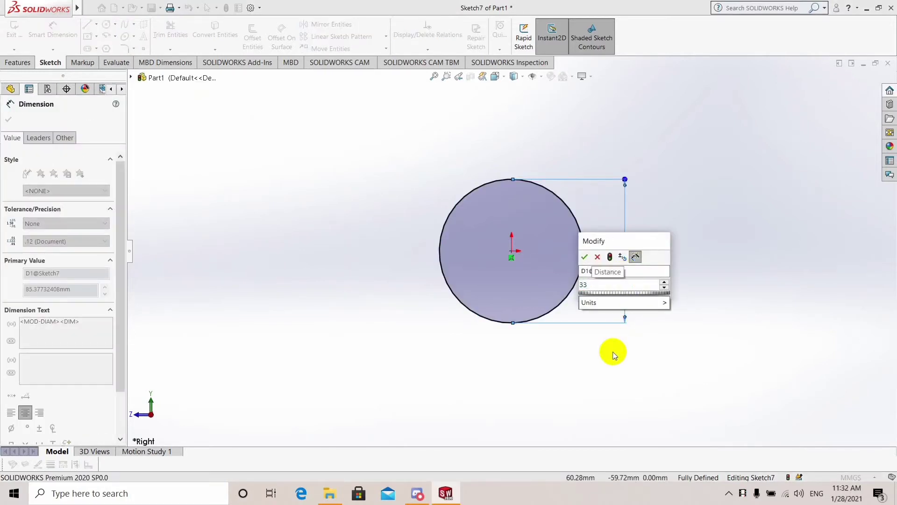
{"action": "type", "text": "38"}
{"action": "key", "text": "Return"}
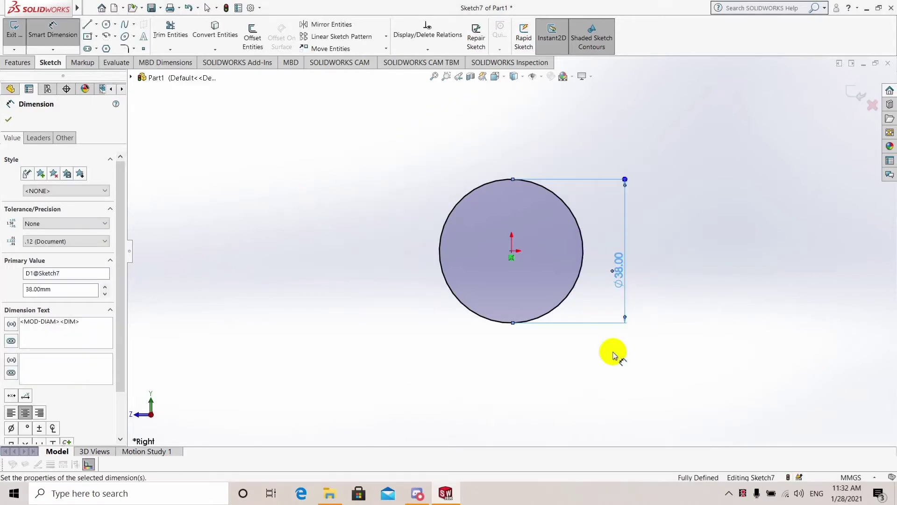
Step: Start a Helix and Spiral curve on the circle, defined by Spiral: 25.40 mm pitch, 1.5 clockwise revolutions
{"action": "left_click", "coordinate": [14, 62]}
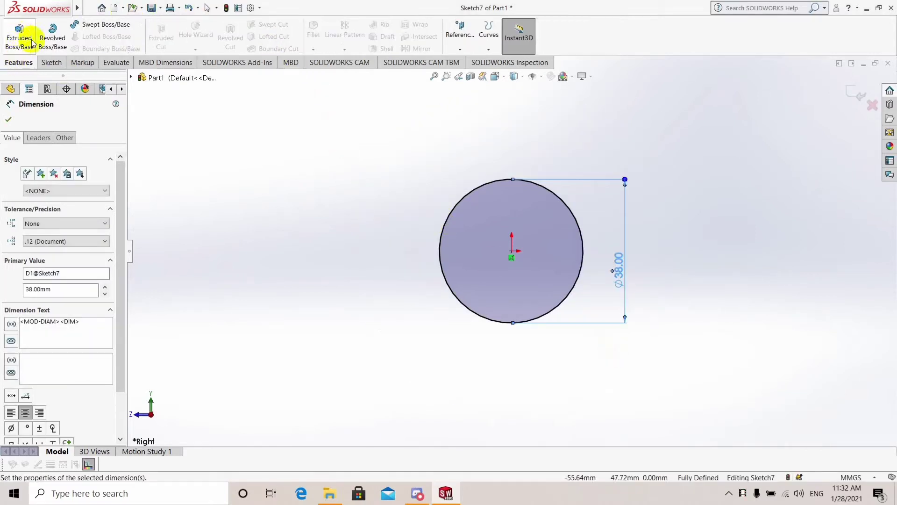
{"action": "left_click", "coordinate": [488, 49]}
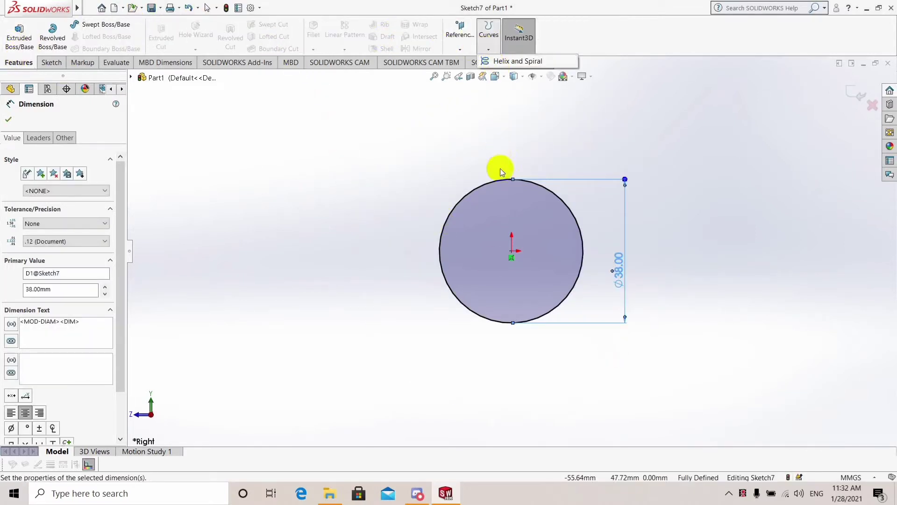
{"action": "left_click", "coordinate": [502, 61]}
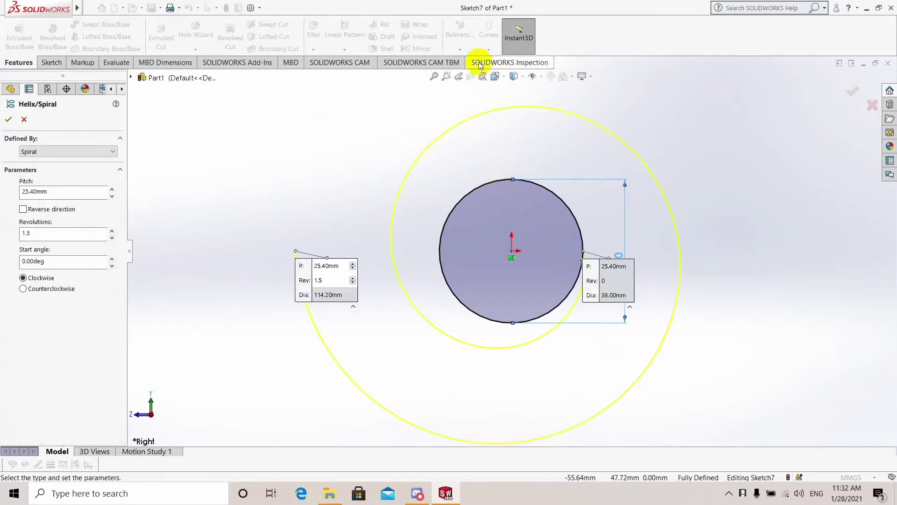
{"action": "left_click", "coordinate": [70, 151]}
{"action": "left_click", "coordinate": [57, 186]}
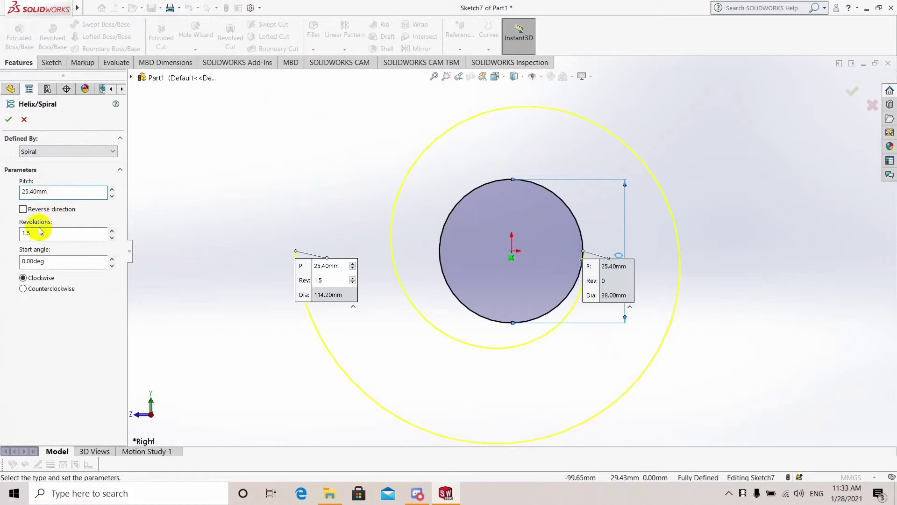
Step: Accept the spiral as Helix/Spiral2 and orbit to view it tilted
{"action": "left_click", "coordinate": [10, 118]}
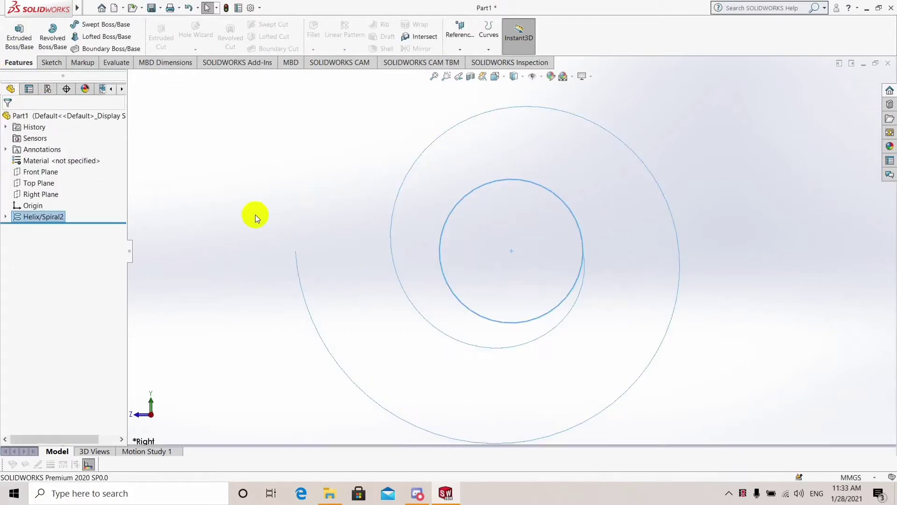
{"action": "mouse_move", "coordinate": [256, 214]}
{"action": "middle_mouse_down"}
{"action": "mouse_move", "coordinate": [363, 301]}
{"action": "mouse_move", "coordinate": [371, 240]}
{"action": "mouse_move", "coordinate": [654, 161]}
{"action": "middle_mouse_up"}
{"action": "left_click", "coordinate": [654, 161]}
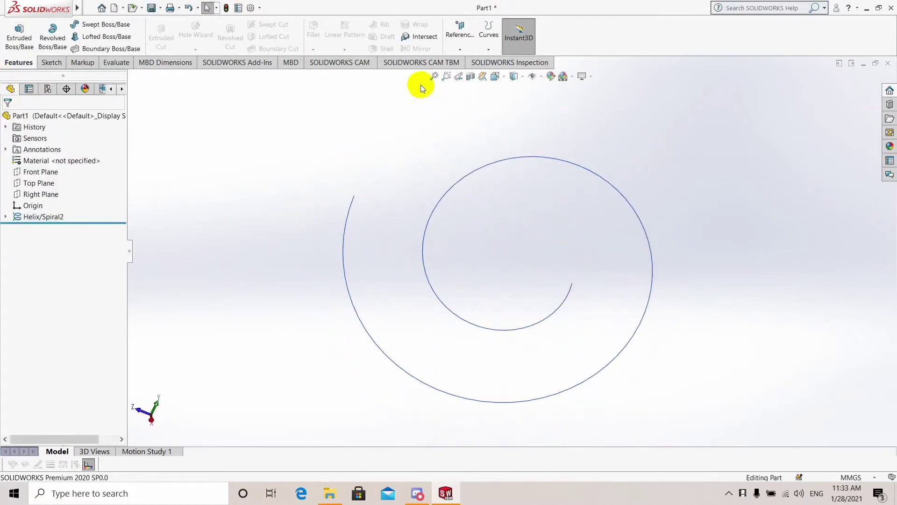
Step: Create Plane3 at the spiral's inner endpoint, perpendicular to the curve, and view it Normal To
{"action": "left_click", "coordinate": [459, 39]}
{"action": "left_click", "coordinate": [462, 61]}
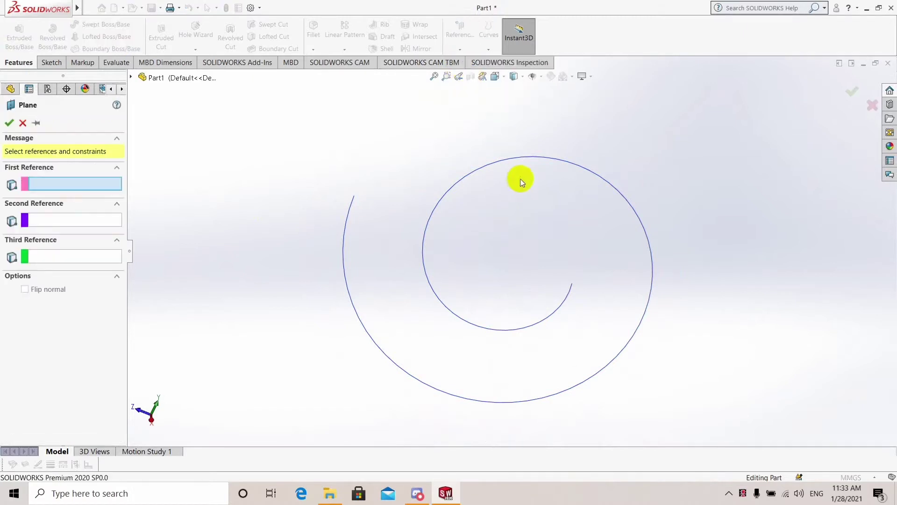
{"action": "left_click", "coordinate": [573, 284]}
{"action": "left_click", "coordinate": [556, 312]}
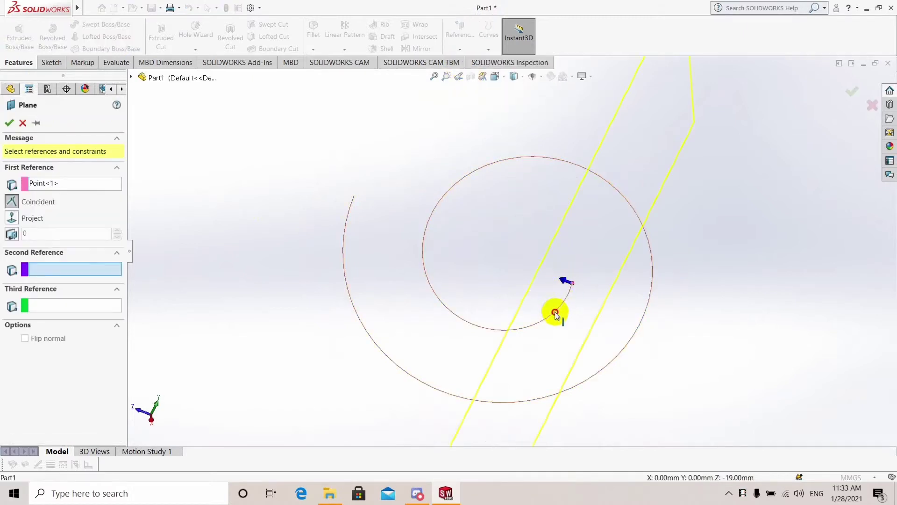
{"action": "left_click", "coordinate": [8, 123]}
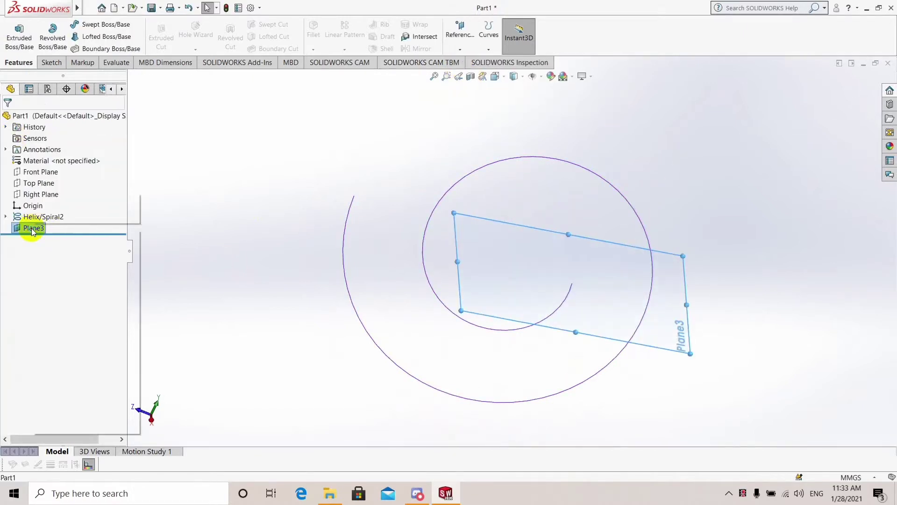
{"action": "right_click", "coordinate": [32, 228]}
{"action": "left_click", "coordinate": [82, 213]}
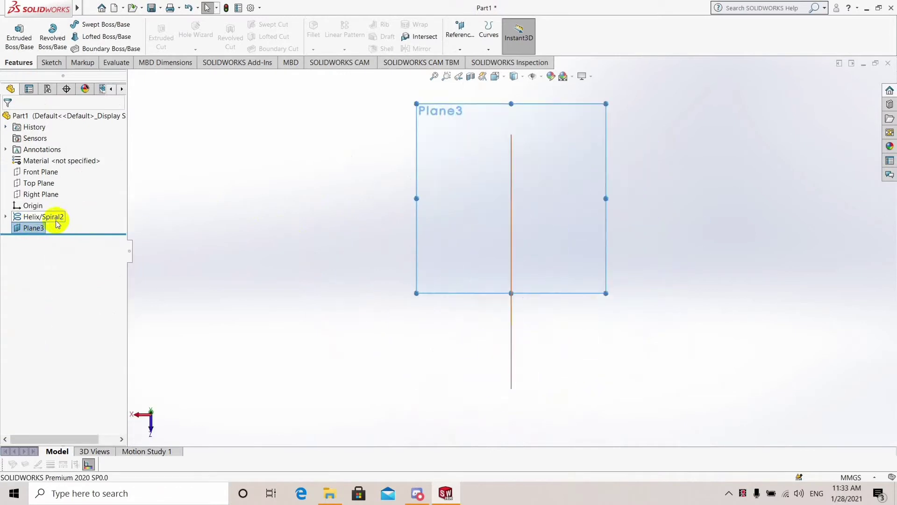
Step: Draw a centre rectangle on Plane3 centred at the origin
{"action": "left_click", "coordinate": [52, 64]}
{"action": "left_click", "coordinate": [88, 36]}
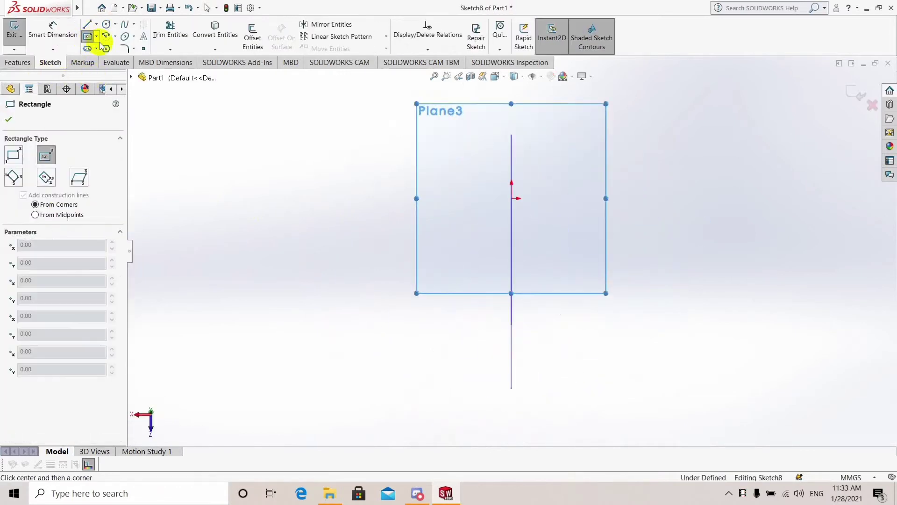
{"action": "left_click", "coordinate": [511, 198]}
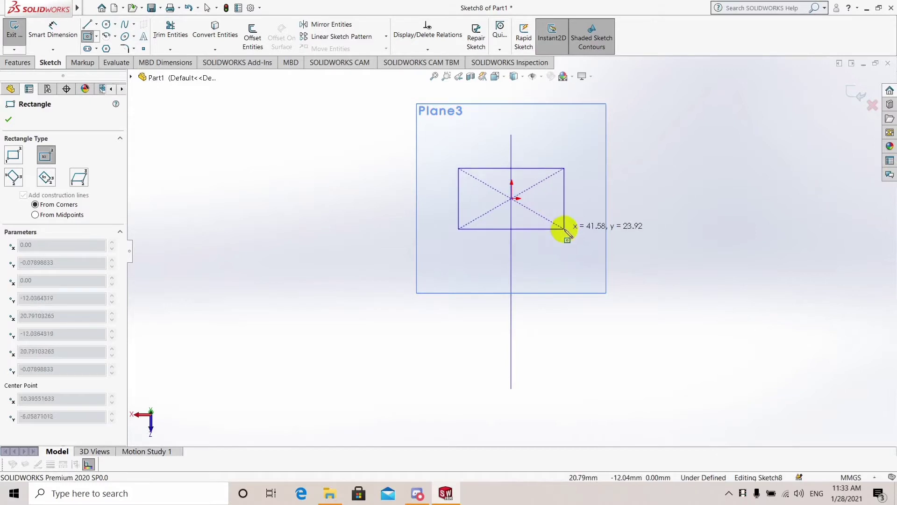
{"action": "left_click", "coordinate": [566, 232]}
{"action": "key", "text": "Escape"}
{"action": "scroll", "coordinate": [537, 197], "scroll_direction": "down", "scroll_amount": 5}
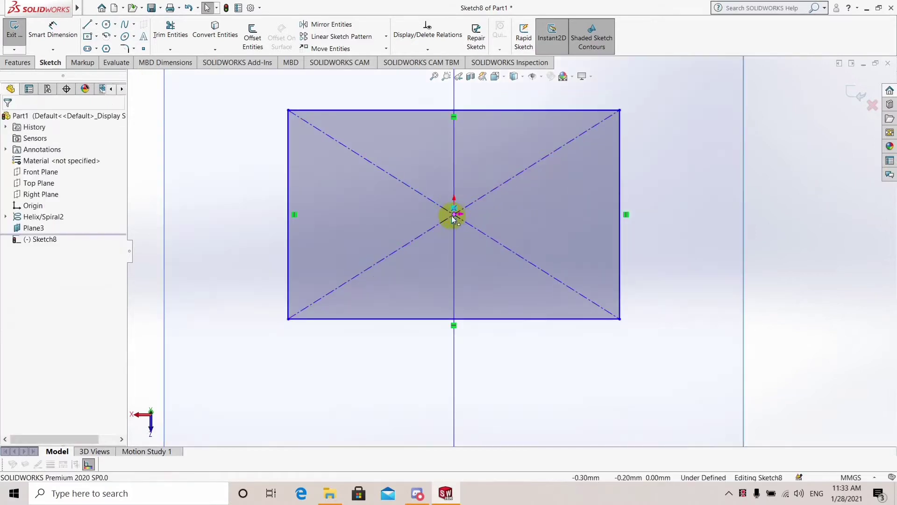
{"action": "left_click", "coordinate": [454, 215]}
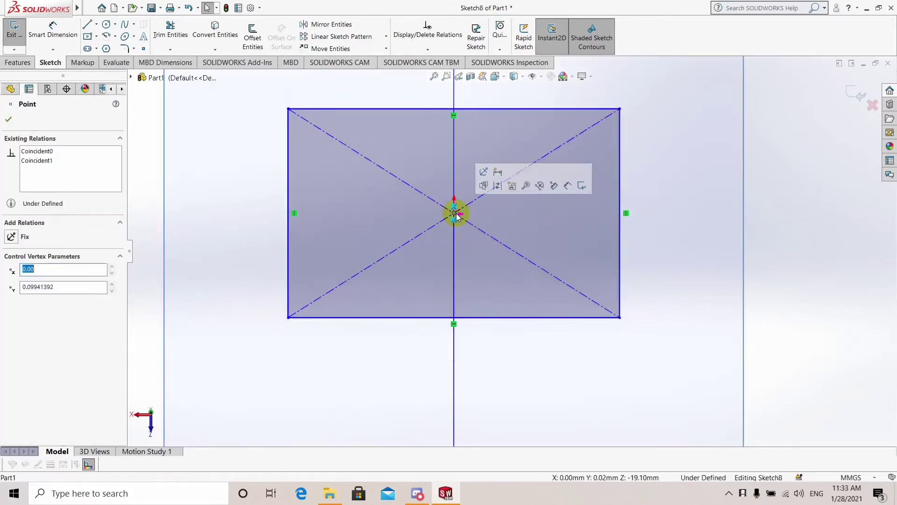
{"action": "left_click", "coordinate": [511, 215]}
{"action": "scroll", "coordinate": [511, 250], "scroll_direction": "up", "scroll_amount": 4}
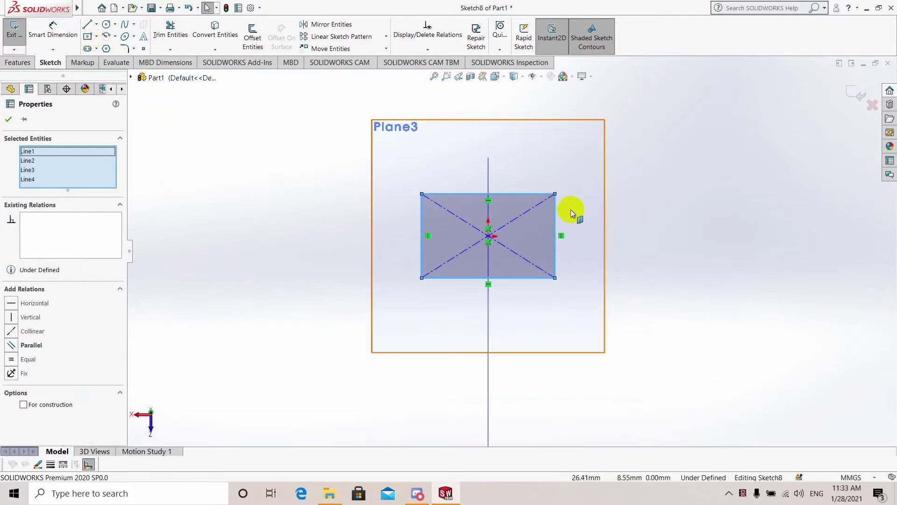
Step: Dimension the rectangle 26.50 mm tall and 42.14 mm wide
{"action": "left_click", "coordinate": [6, 119]}
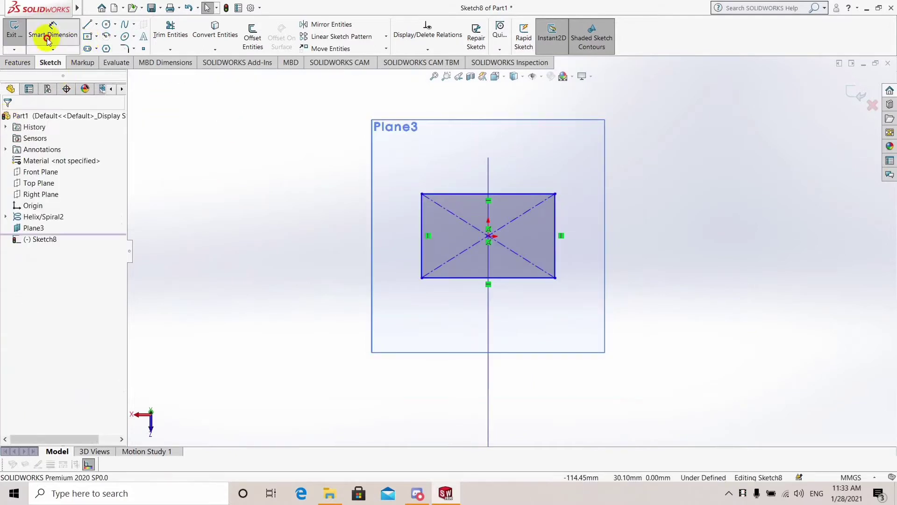
{"action": "left_click", "coordinate": [53, 29]}
{"action": "left_click", "coordinate": [422, 228]}
{"action": "left_click", "coordinate": [351, 248]}
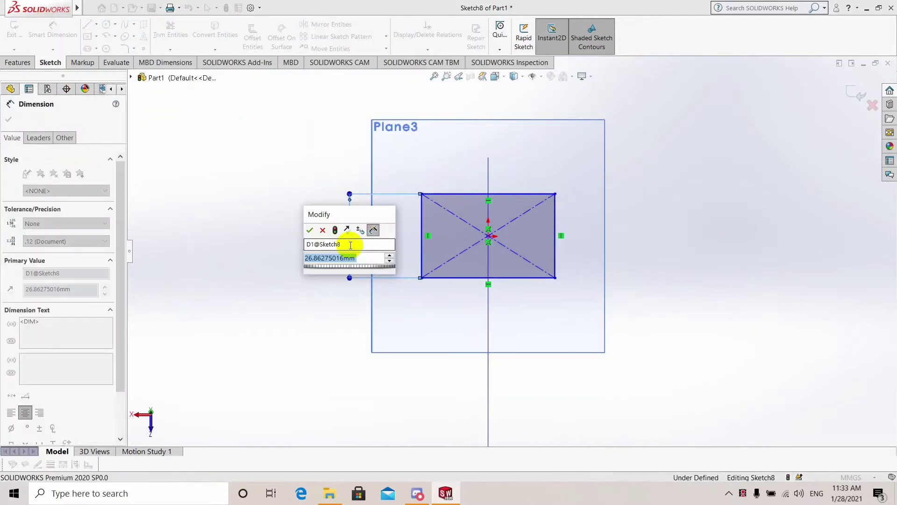
{"action": "type", "text": "26.5"}
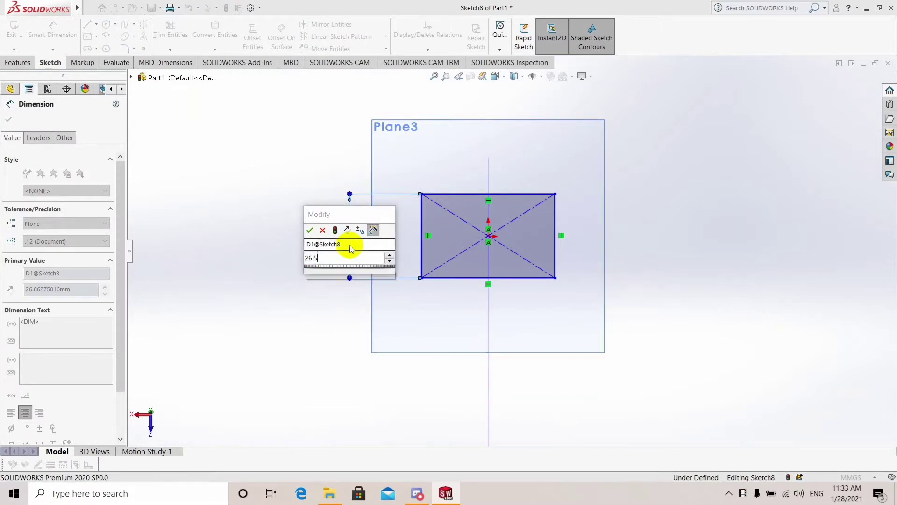
{"action": "key", "text": "Return"}
{"action": "left_click", "coordinate": [479, 199]}
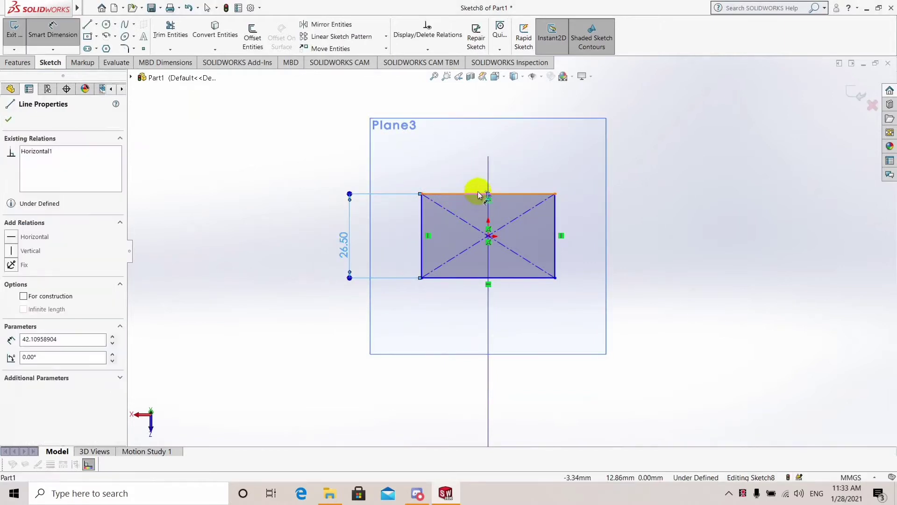
{"action": "left_click", "coordinate": [401, 149]}
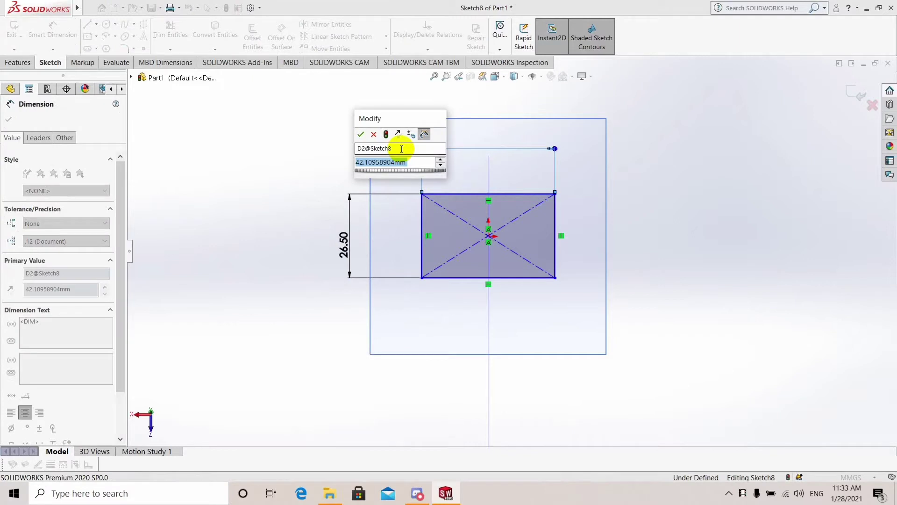
{"action": "type", "text": "421"}
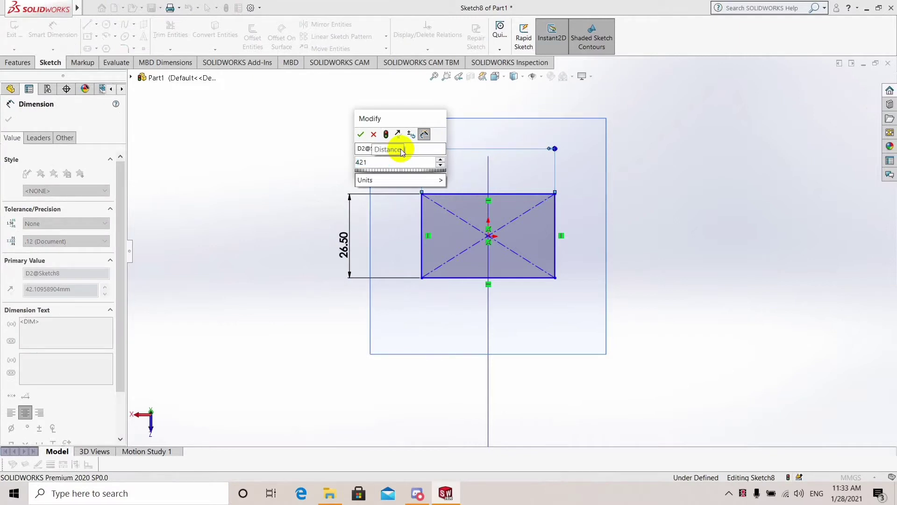
{"action": "type", "text": "2.14"}
{"action": "key", "text": "Return"}
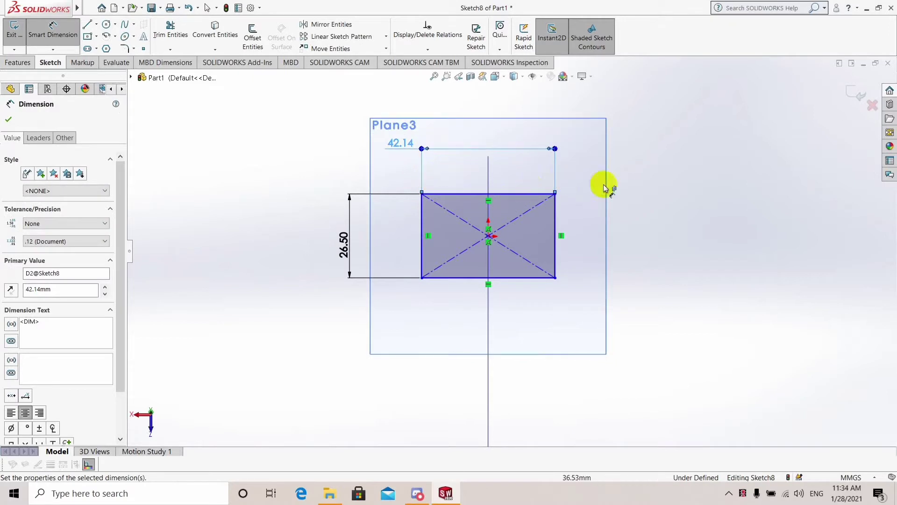
{"action": "left_click", "coordinate": [643, 217]}
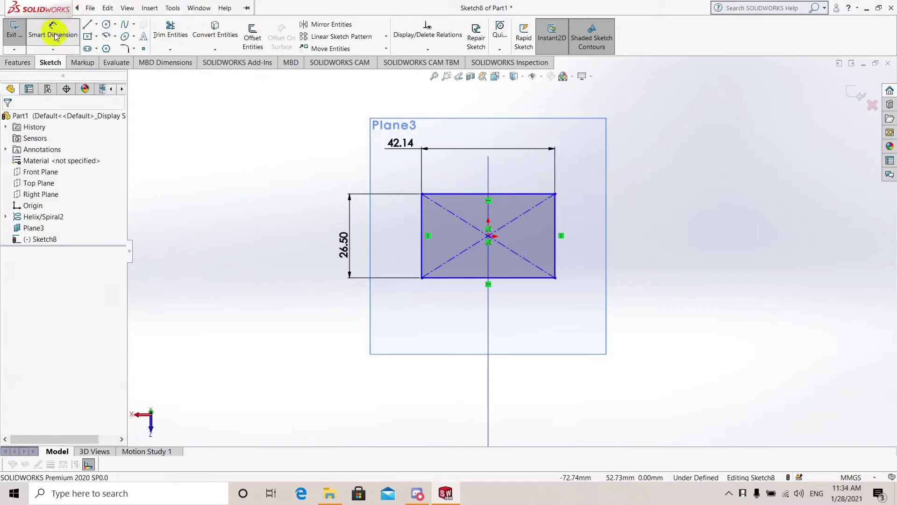
Step: Check the relations between the rectangle's centre point and the spiral's inner end
{"action": "mouse_move", "coordinate": [487, 208]}
{"action": "middle_mouse_down"}
{"action": "mouse_move", "coordinate": [496, 250]}
{"action": "mouse_move", "coordinate": [475, 227]}
{"action": "middle_mouse_up"}
{"action": "scroll", "coordinate": [503, 262], "scroll_direction": "down", "scroll_amount": 5}
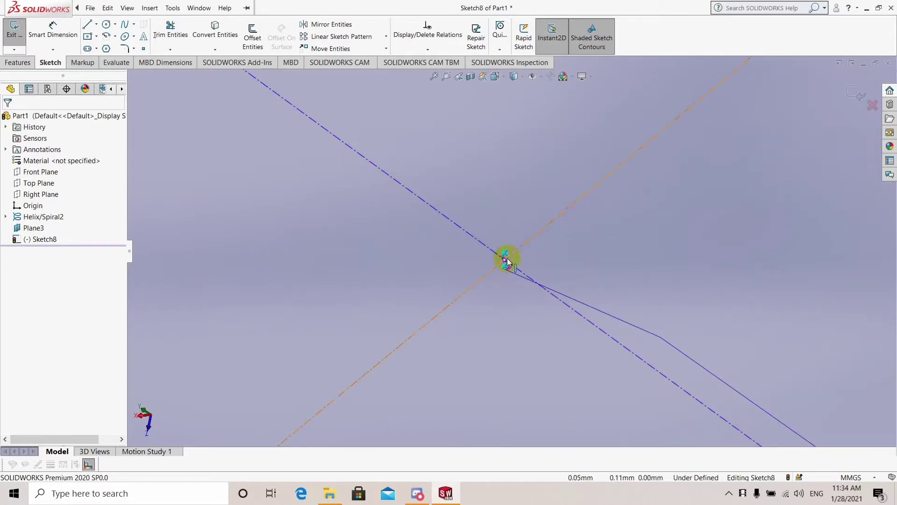
{"action": "left_click", "coordinate": [505, 263]}
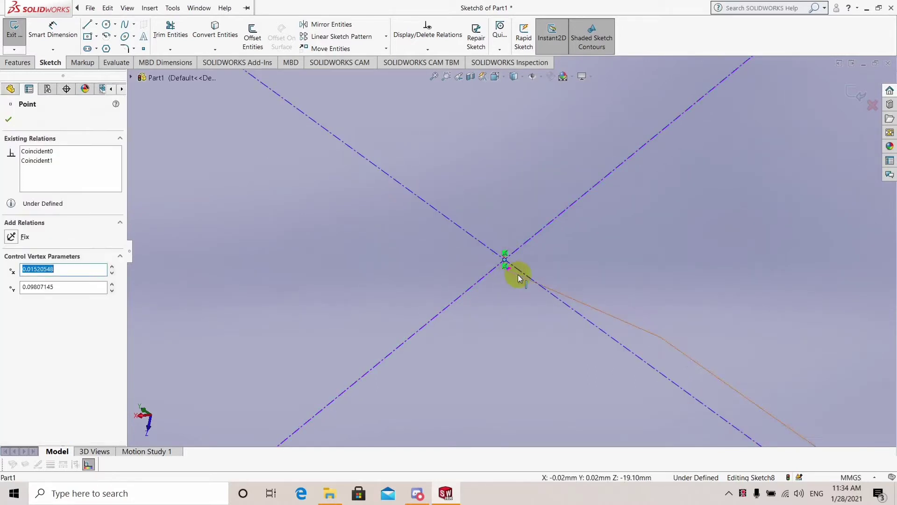
{"action": "left_click", "coordinate": [518, 279], "text": "ctrl"}
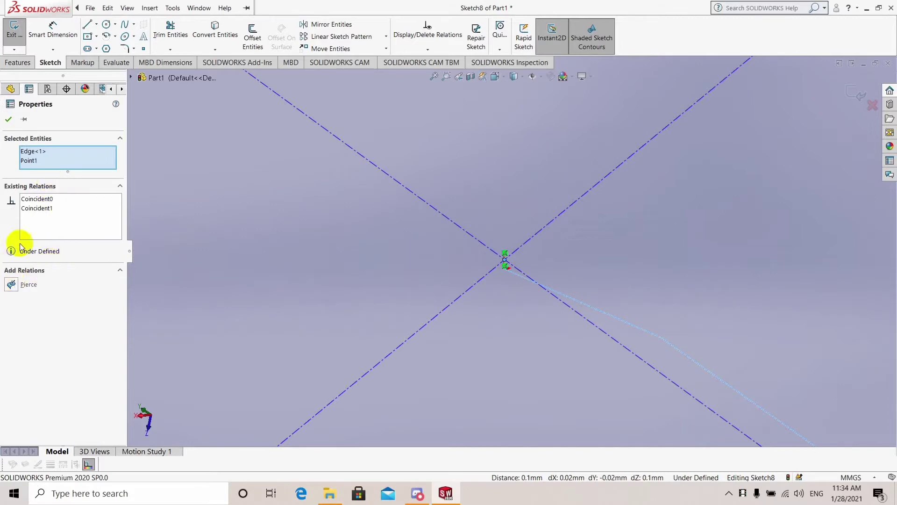
{"action": "scroll", "coordinate": [470, 263], "scroll_direction": "up", "scroll_amount": 5}
{"action": "scroll", "coordinate": [537, 271], "scroll_direction": "up", "scroll_amount": 4}
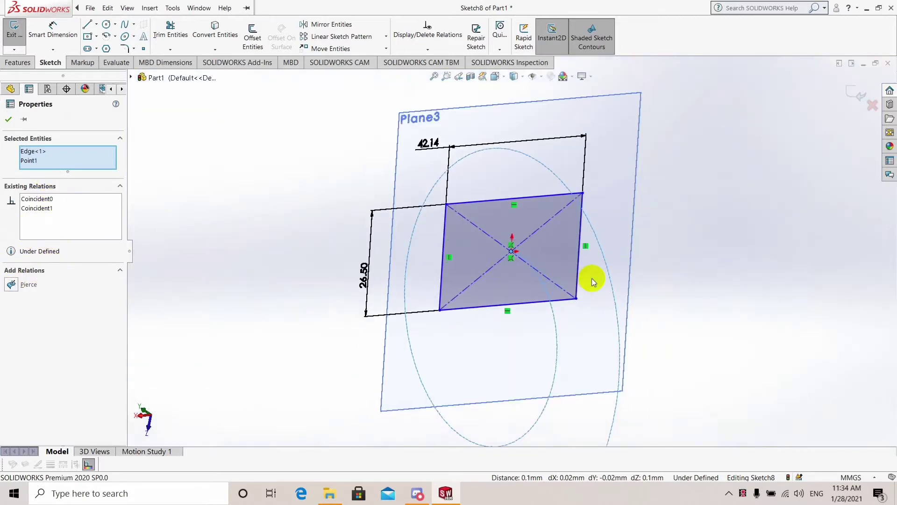
{"action": "left_click", "coordinate": [591, 279]}
{"action": "scroll", "coordinate": [539, 251], "scroll_direction": "down", "scroll_amount": 4}
{"action": "scroll", "coordinate": [399, 250], "scroll_direction": "down", "scroll_amount": 6}
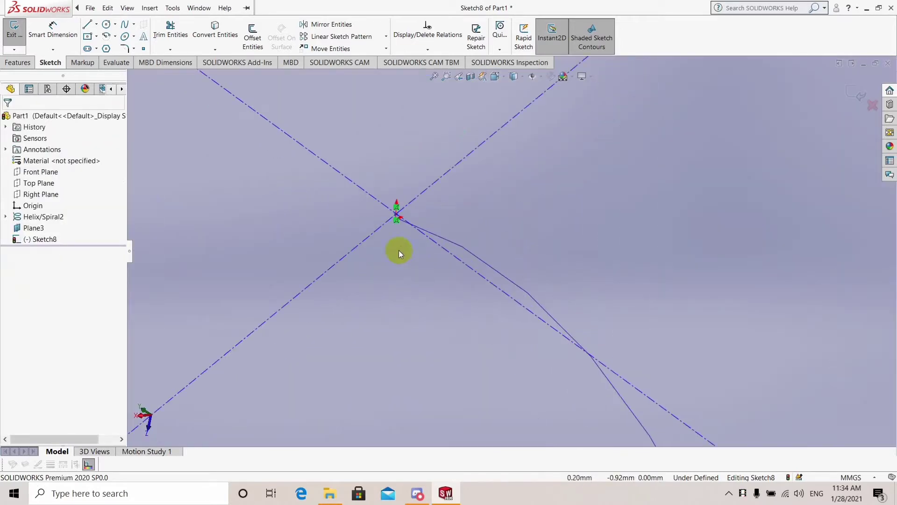
{"action": "scroll", "coordinate": [413, 216], "scroll_direction": "down", "scroll_amount": 3}
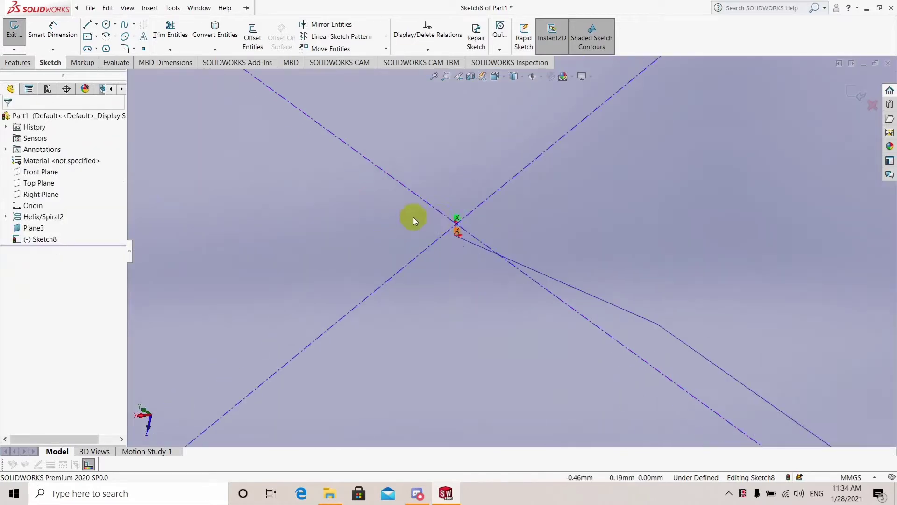
{"action": "left_click", "coordinate": [457, 225]}
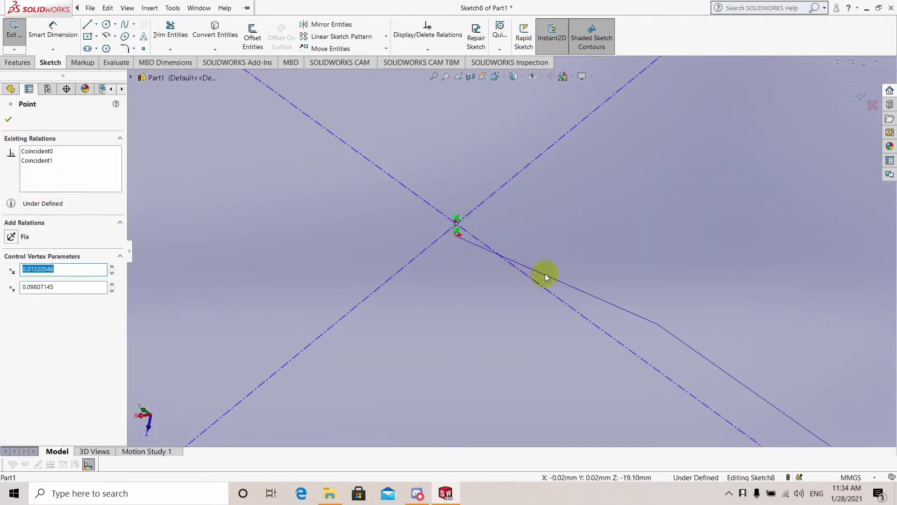
{"action": "scroll", "coordinate": [556, 280], "scroll_direction": "up", "scroll_amount": 4}
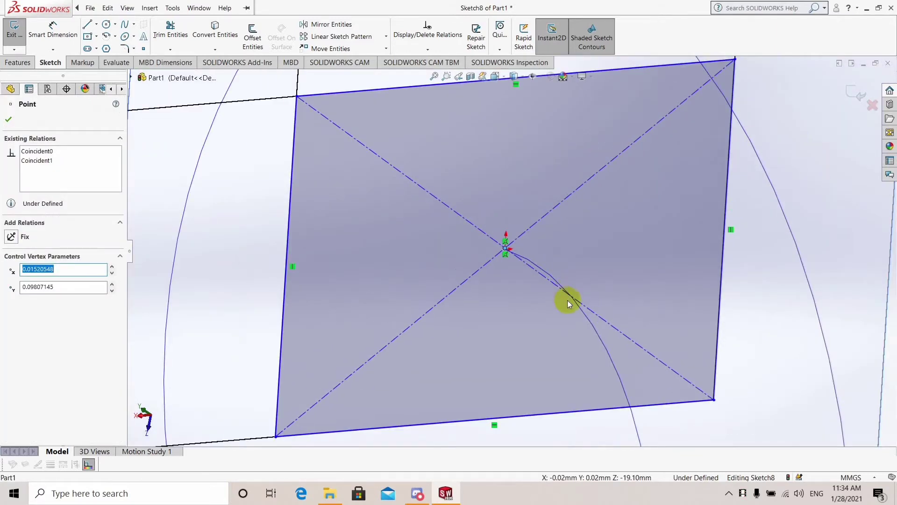
{"action": "left_click", "coordinate": [590, 321], "text": "ctrl"}
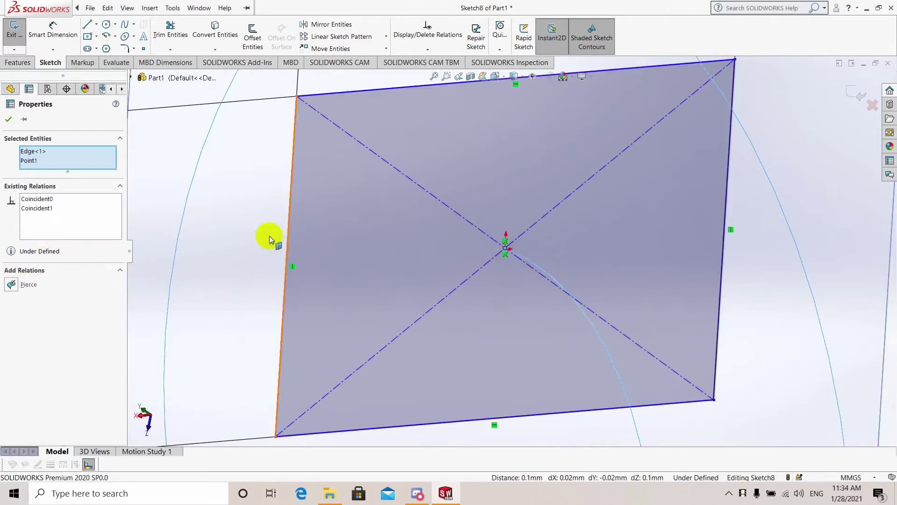
{"action": "left_click", "coordinate": [43, 156]}
{"action": "key", "text": "Delete"}
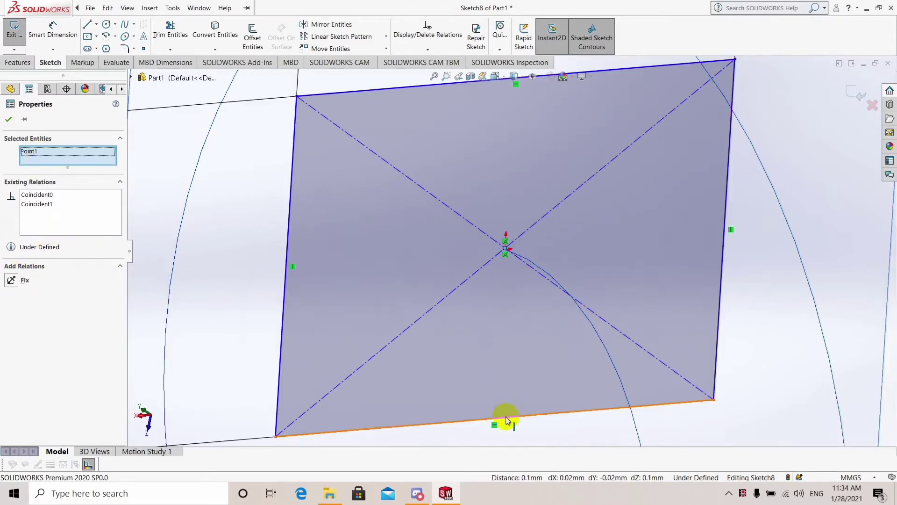
Step: Select the rectangle's bottom line, exit Sketch8 and fit the model in view
{"action": "left_click", "coordinate": [504, 418]}
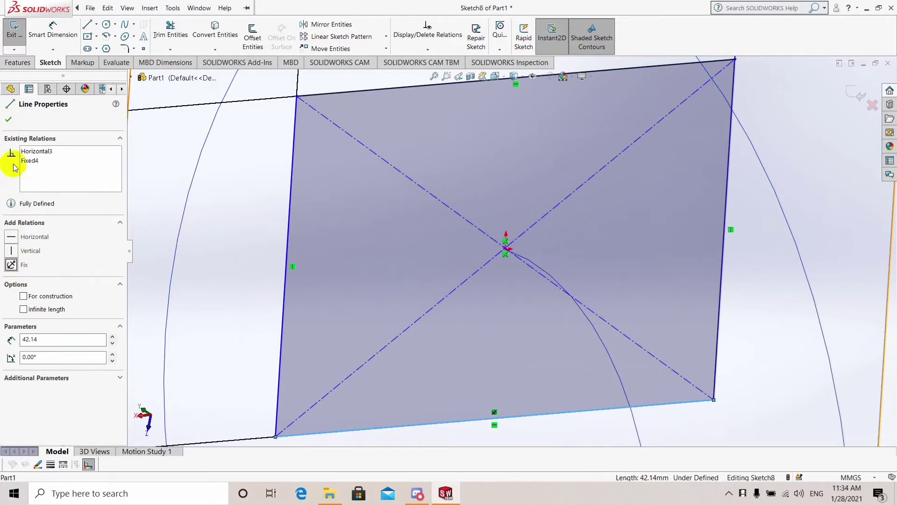
{"action": "key", "text": "Escape"}
{"action": "key", "text": "f"}
{"action": "key", "text": "ctrl+b"}
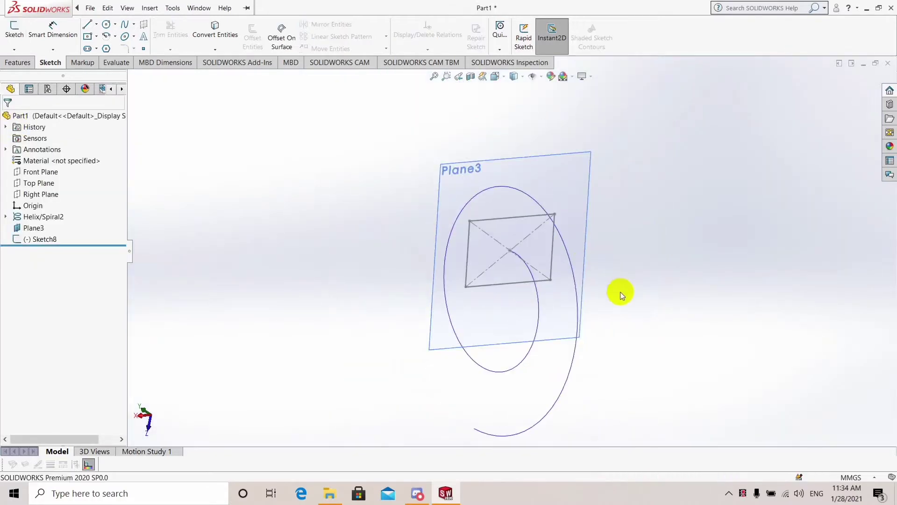
Step: Start a new sketch on Plane3, viewed face-on
{"action": "key", "text": "ctrl+8"}
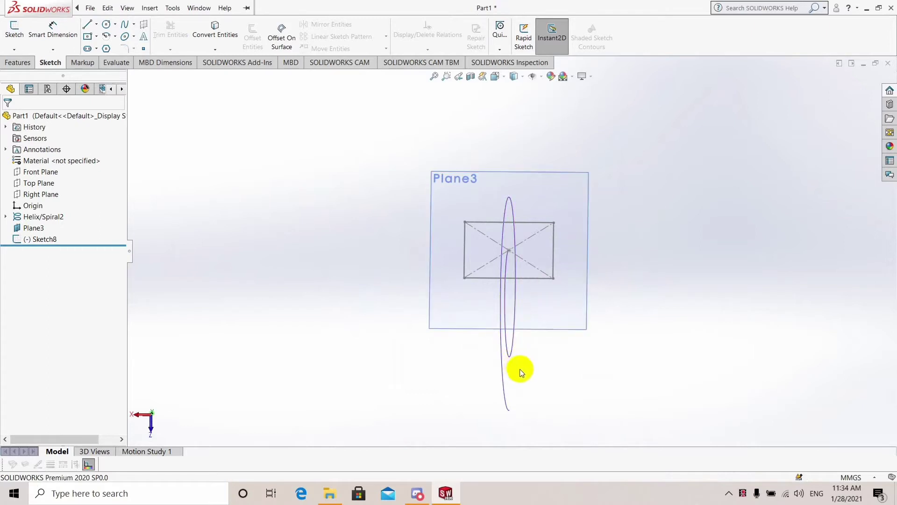
{"action": "right_click", "coordinate": [466, 323]}
{"action": "left_click", "coordinate": [488, 303]}
{"action": "right_click", "coordinate": [472, 317]}
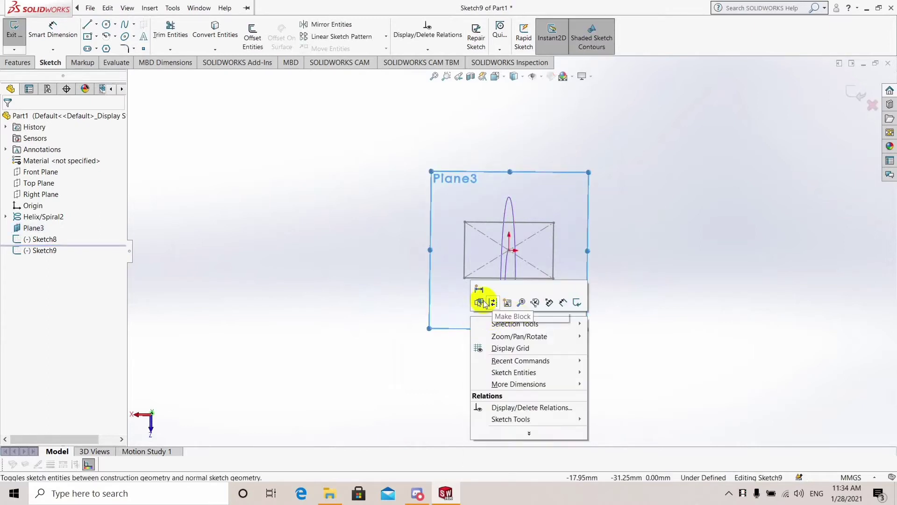
{"action": "key", "text": "Escape"}
{"action": "key", "text": "ctrl+4"}
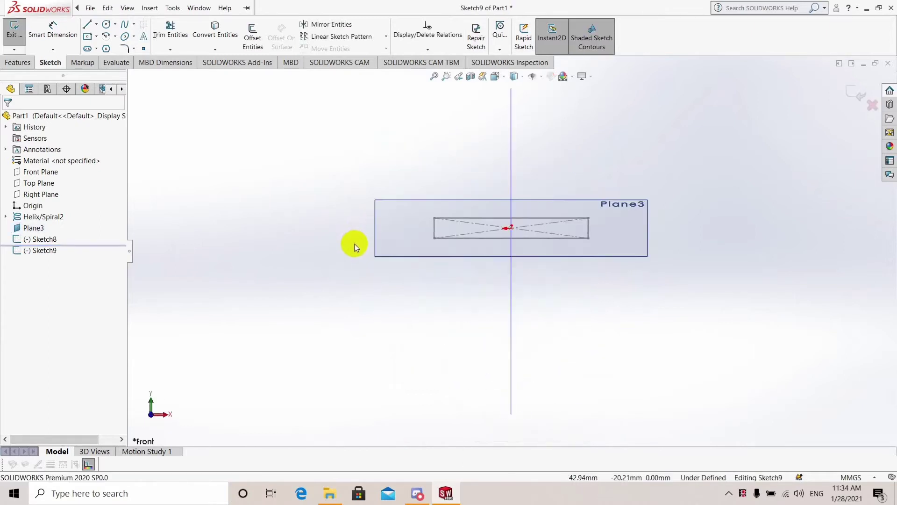
{"action": "key", "text": "ctrl+8"}
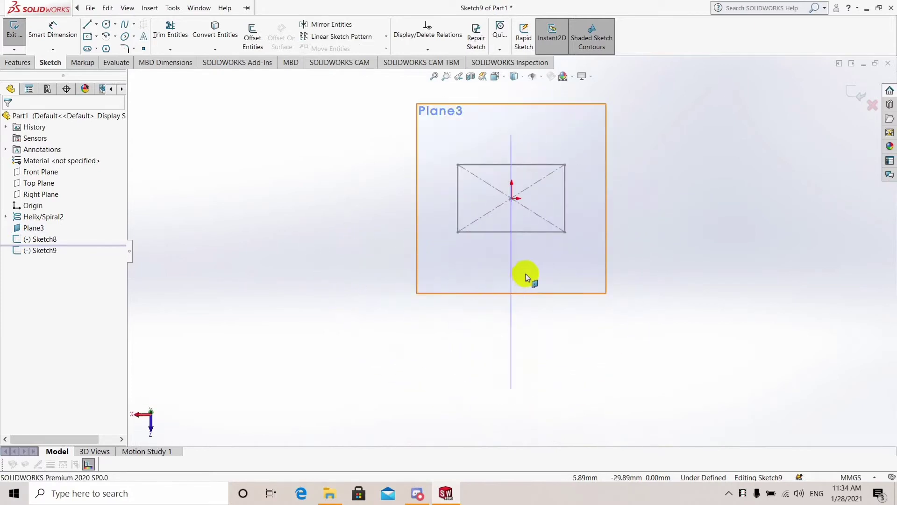
Step: Draw a centre rectangle on the vertical axis below the first profile
{"action": "left_click", "coordinate": [88, 36]}
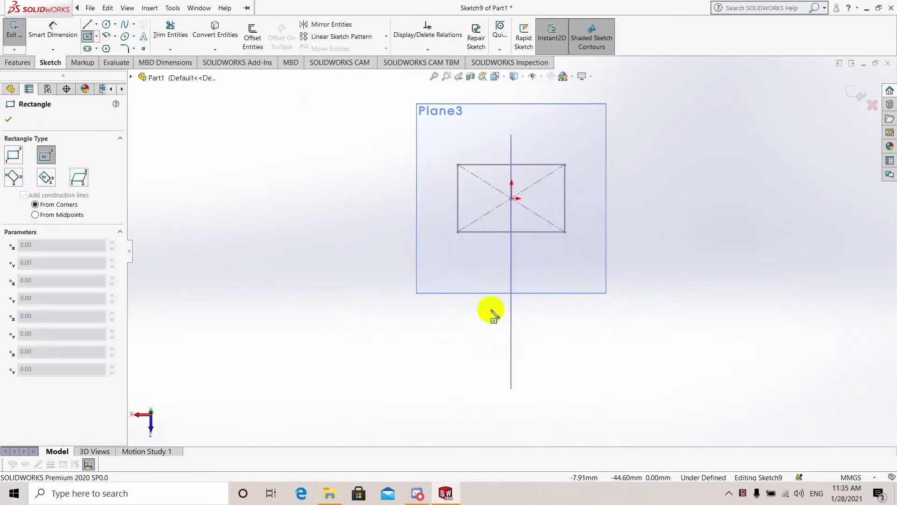
{"action": "left_click", "coordinate": [511, 335]}
{"action": "left_click", "coordinate": [570, 367]}
{"action": "right_click", "coordinate": [574, 360]}
{"action": "left_click", "coordinate": [579, 368]}
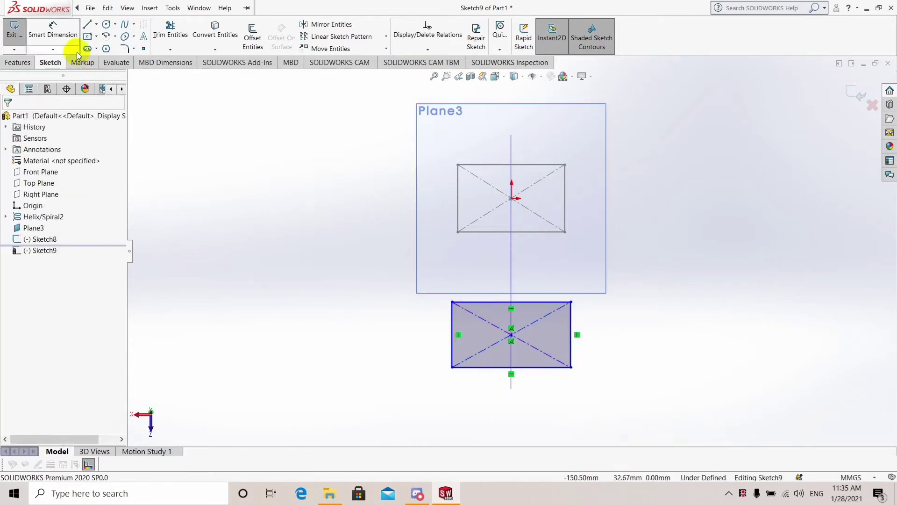
{"action": "left_click", "coordinate": [74, 47]}
{"action": "left_click", "coordinate": [455, 336]}
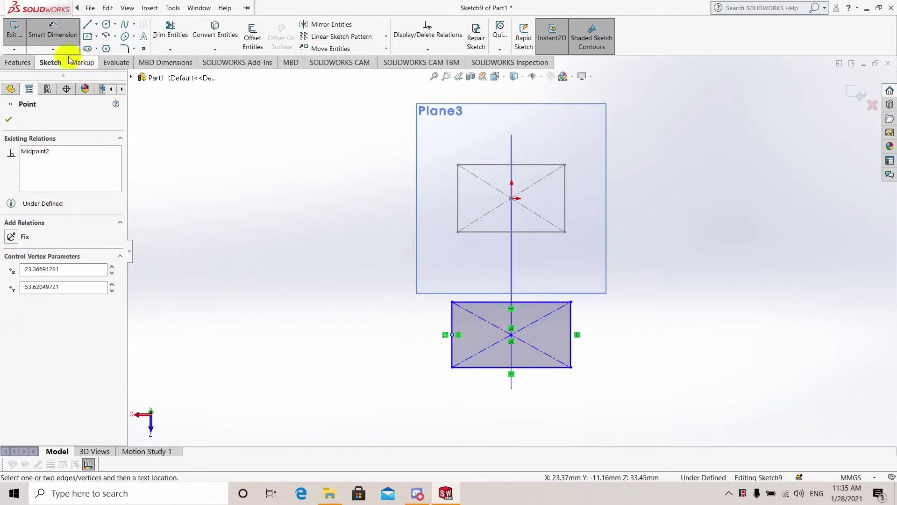
Step: Dimension the lower rectangle 33.27 mm tall and 63.50 mm wide
{"action": "left_click", "coordinate": [9, 119]}
{"action": "left_click", "coordinate": [46, 45]}
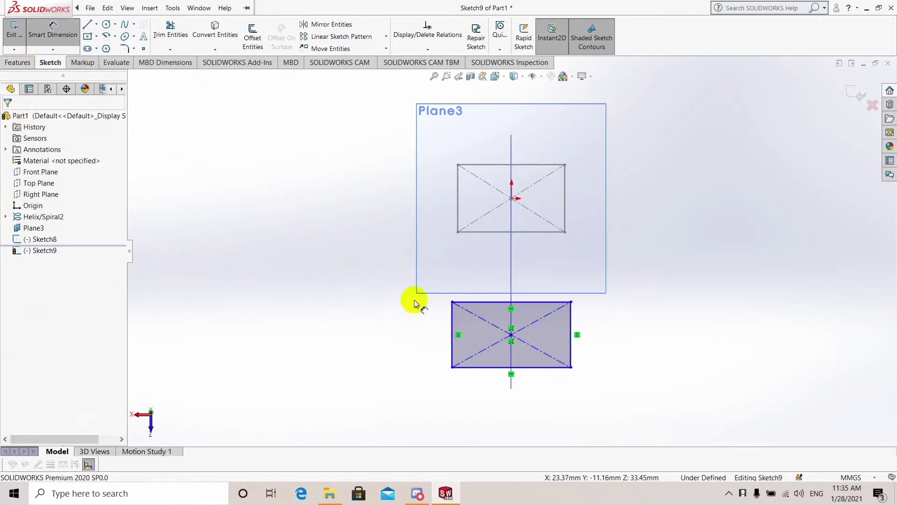
{"action": "left_click", "coordinate": [452, 315]}
{"action": "left_click", "coordinate": [411, 315]}
{"action": "key", "text": "Return"}
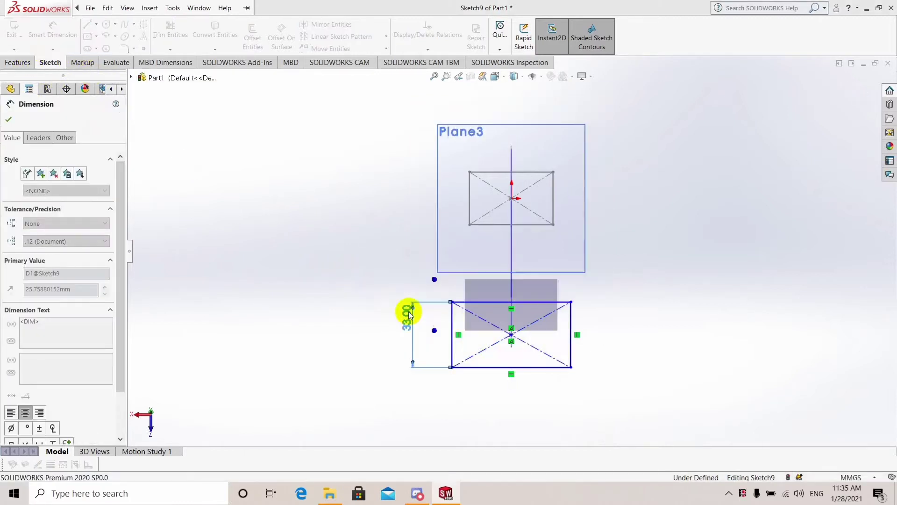
{"action": "double_click", "coordinate": [409, 315]}
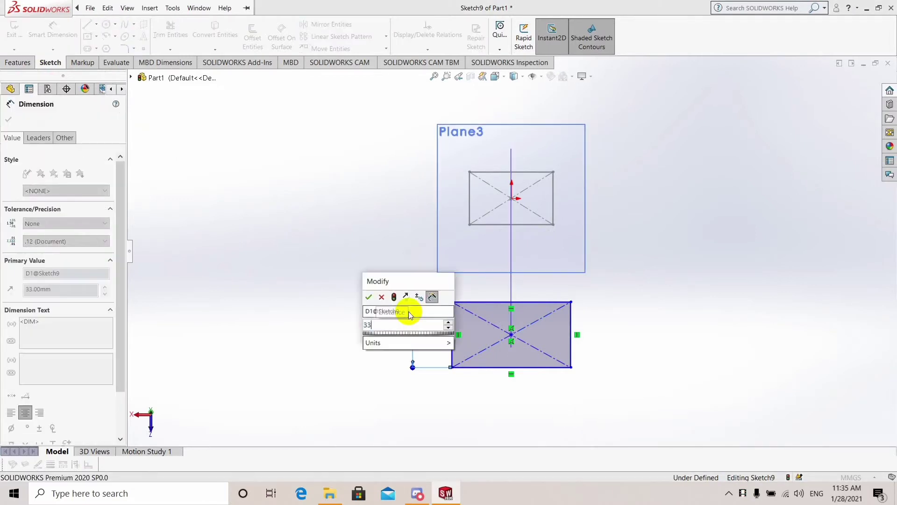
{"action": "type", "text": "27"}
{"action": "key", "text": "Return"}
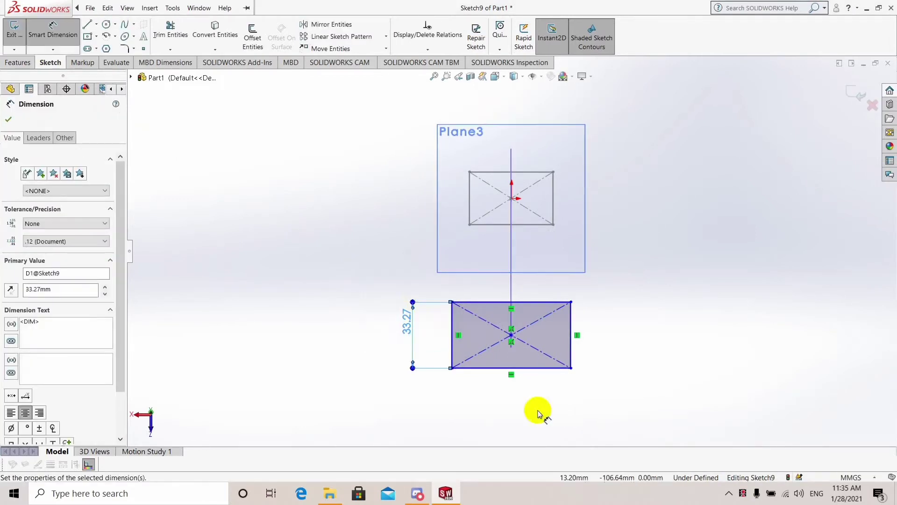
{"action": "left_click", "coordinate": [534, 369]}
{"action": "left_click", "coordinate": [531, 408]}
{"action": "type", "text": "63"}
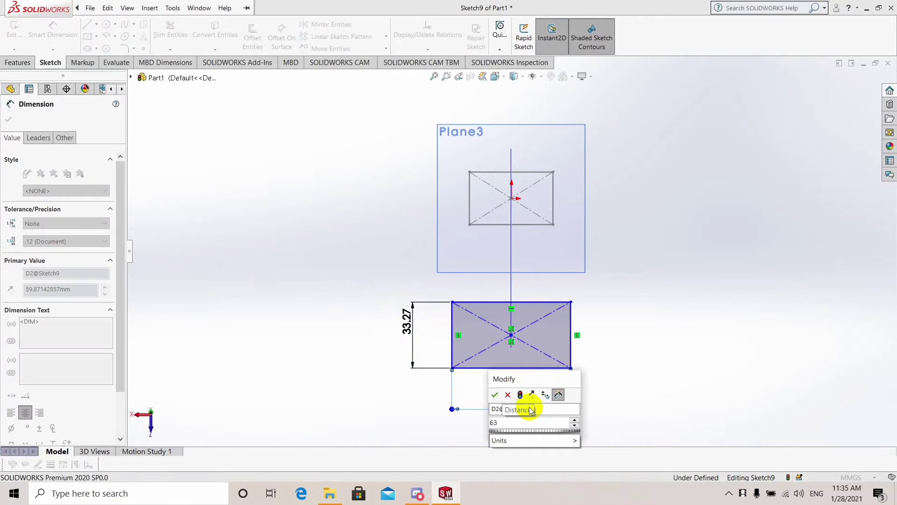
{"action": "type", "text": ".5"}
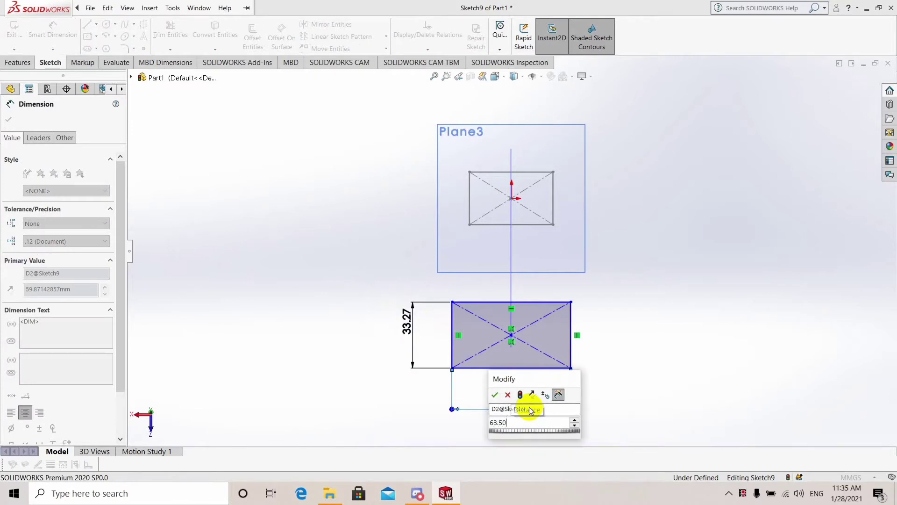
{"action": "key", "text": "Return"}
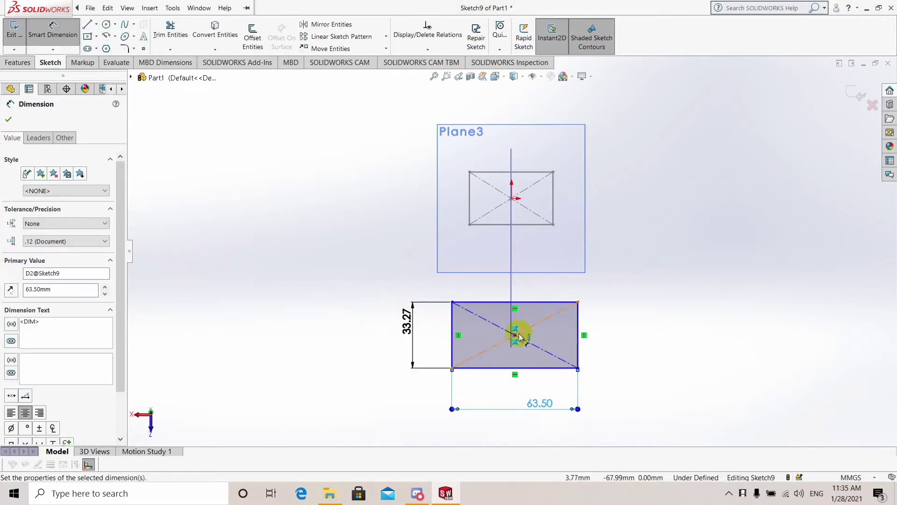
Step: Place the lower rectangle's centre 80.41 mm below the upper profile's centre
{"action": "left_click", "coordinate": [515, 335]}
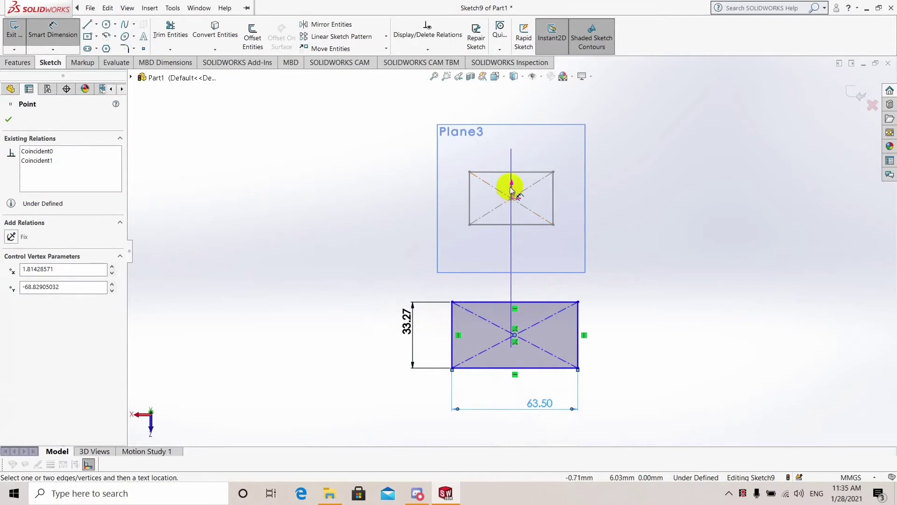
{"action": "left_click", "coordinate": [512, 201]}
{"action": "left_click", "coordinate": [611, 280]}
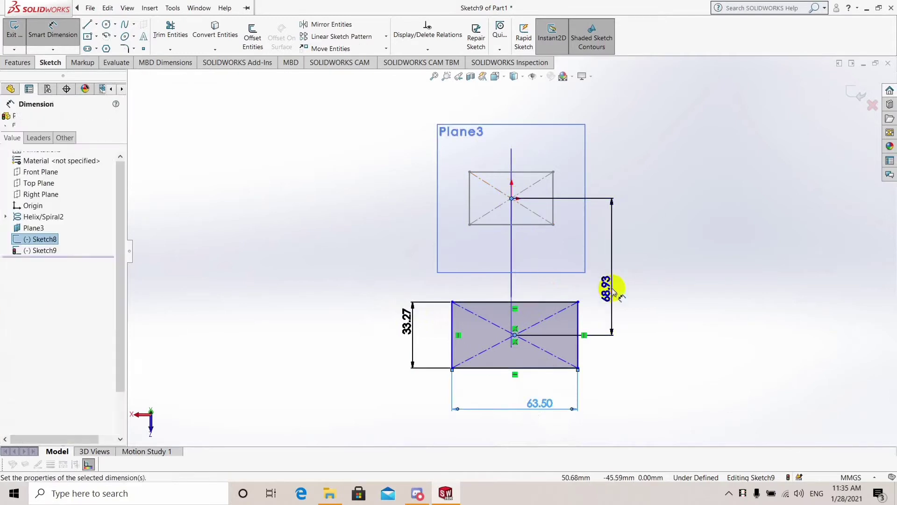
{"action": "type", "text": "80.41"}
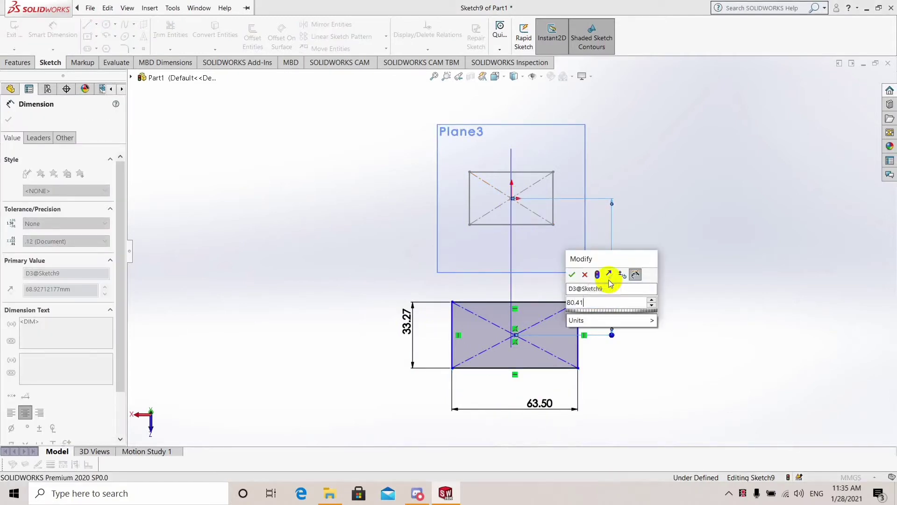
{"action": "key", "text": "Return"}
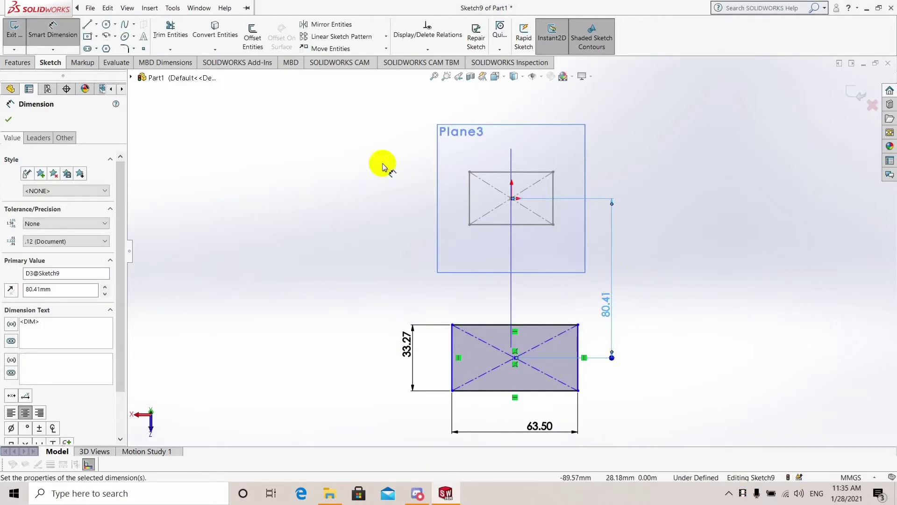
{"action": "left_click", "coordinate": [9, 121]}
{"action": "scroll", "coordinate": [662, 440], "scroll_direction": "down", "scroll_amount": 3}
Step: Add a Vertical relation between the two rectangle centre points
{"action": "left_click", "coordinate": [393, 274]}
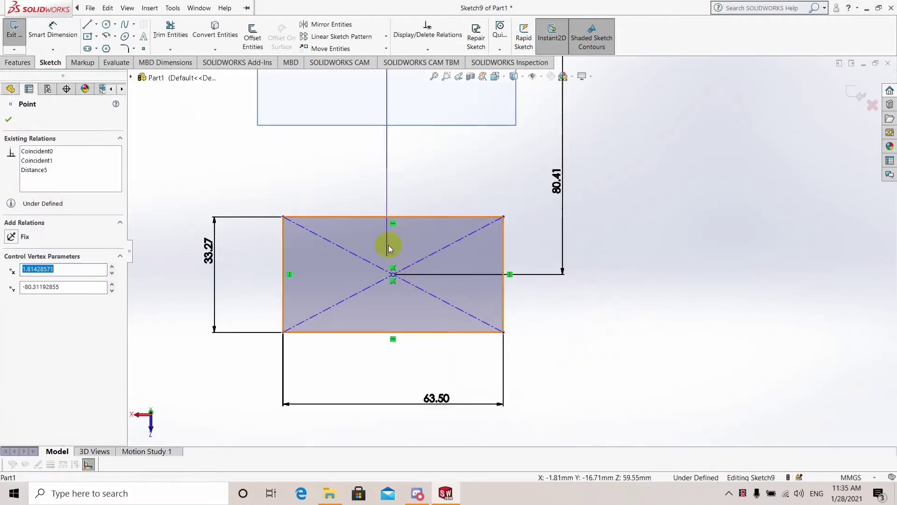
{"action": "scroll", "coordinate": [461, 188], "scroll_direction": "up", "scroll_amount": 5}
{"action": "left_click", "coordinate": [476, 179], "text": "ctrl"}
{"action": "left_click", "coordinate": [504, 136]}
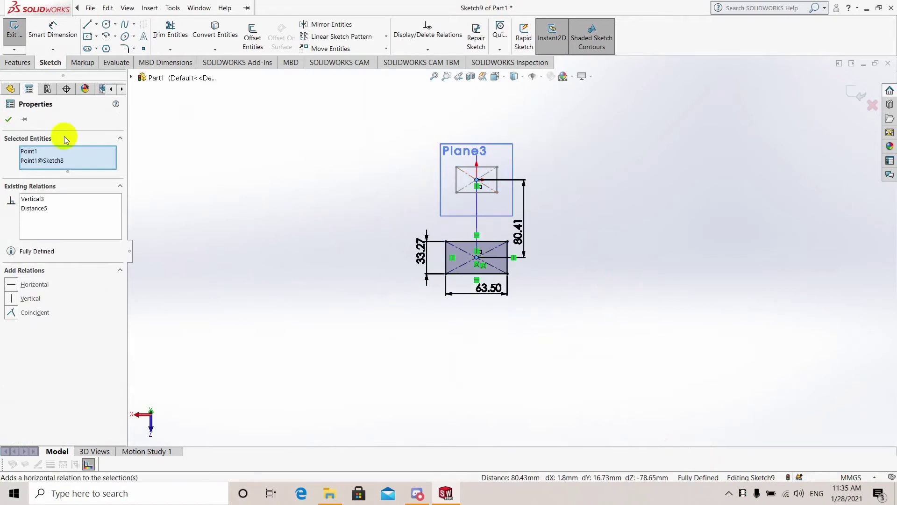
{"action": "left_click", "coordinate": [9, 120]}
Step: Exit Sketch9 and orbit the model to an angled view
{"action": "mouse_move", "coordinate": [336, 200]}
{"action": "middle_mouse_down"}
{"action": "mouse_move", "coordinate": [568, 198]}
{"action": "mouse_move", "coordinate": [534, 214]}
{"action": "middle_mouse_up"}
{"action": "left_click", "coordinate": [861, 95]}
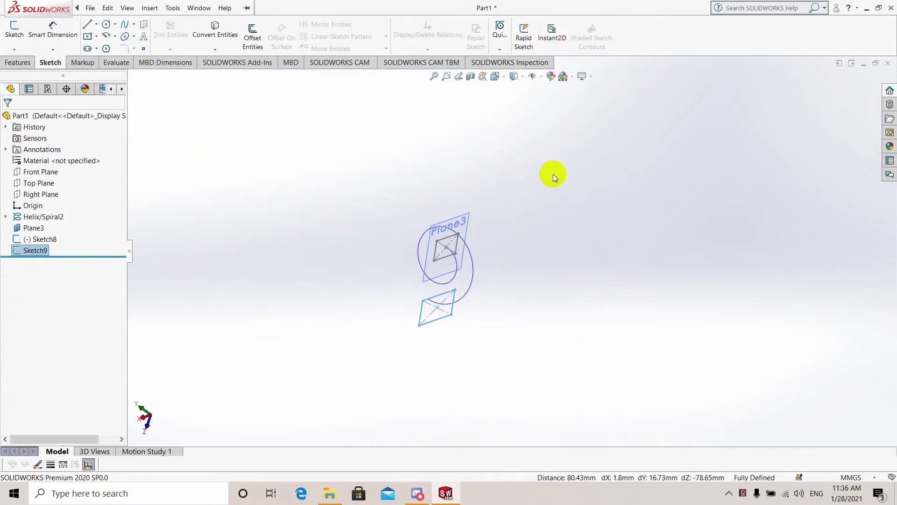
{"action": "left_click", "coordinate": [528, 150]}
{"action": "mouse_move", "coordinate": [528, 150]}
{"action": "middle_mouse_down"}
{"action": "mouse_move", "coordinate": [466, 243]}
{"action": "mouse_move", "coordinate": [449, 216]}
{"action": "middle_mouse_up"}
{"action": "left_click", "coordinate": [451, 216]}
{"action": "right_click", "coordinate": [476, 198]}
{"action": "key", "text": "Escape"}
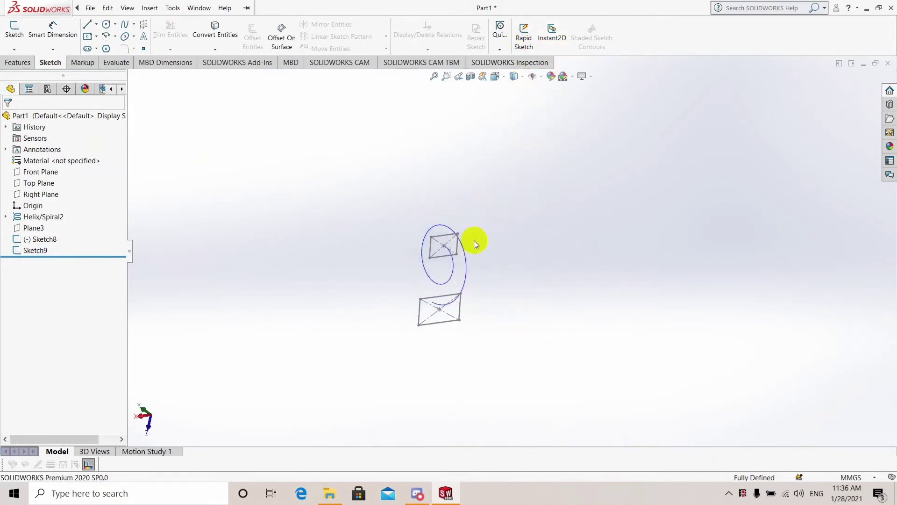
Step: Loft from Sketch8 to Sketch9 with Helix/Spiral2 as the centreline
{"action": "left_click", "coordinate": [19, 63]}
{"action": "left_click", "coordinate": [105, 37]}
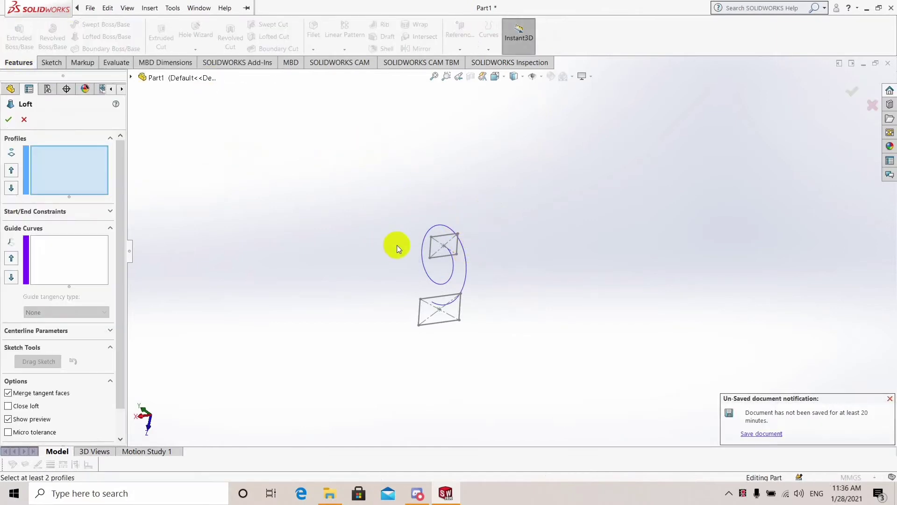
{"action": "mouse_move", "coordinate": [396, 245]}
{"action": "middle_mouse_down"}
{"action": "mouse_move", "coordinate": [444, 250]}
{"action": "mouse_move", "coordinate": [426, 253]}
{"action": "mouse_move", "coordinate": [461, 266]}
{"action": "mouse_move", "coordinate": [441, 260]}
{"action": "middle_mouse_up"}
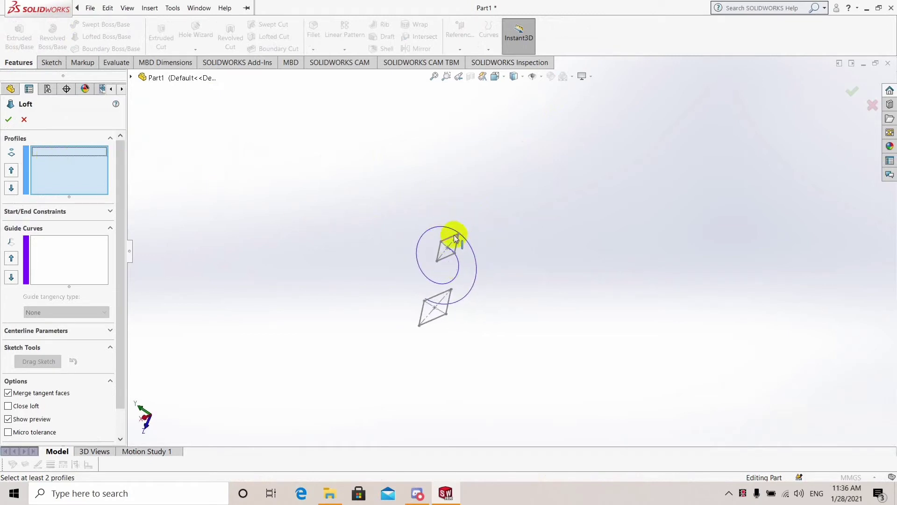
{"action": "left_click", "coordinate": [454, 241]}
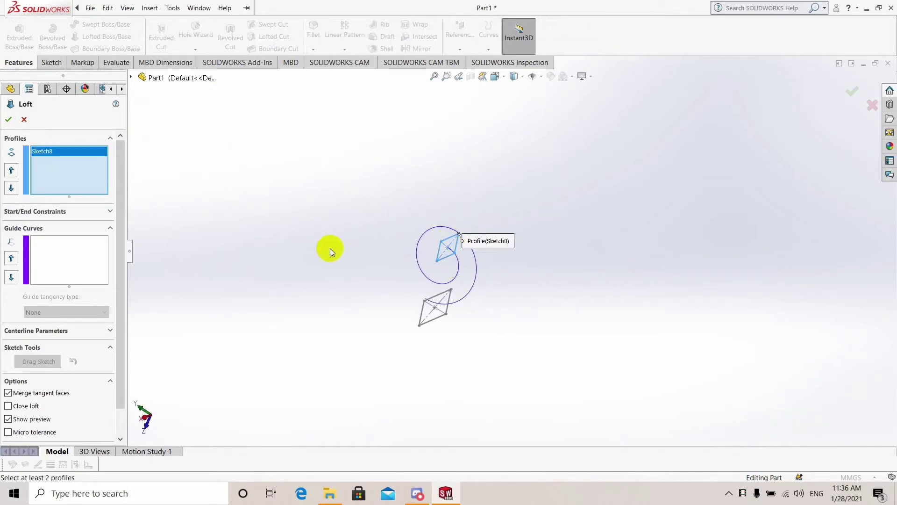
{"action": "left_click", "coordinate": [440, 298]}
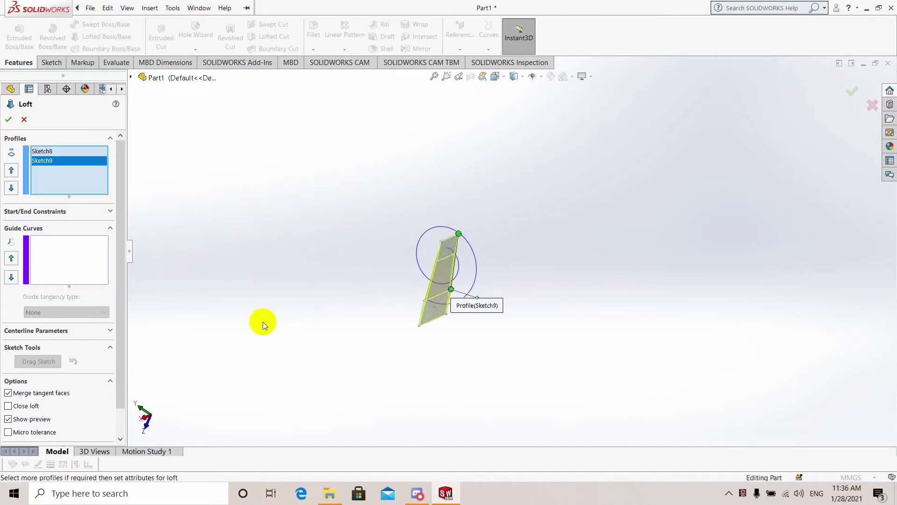
{"action": "left_click", "coordinate": [54, 333]}
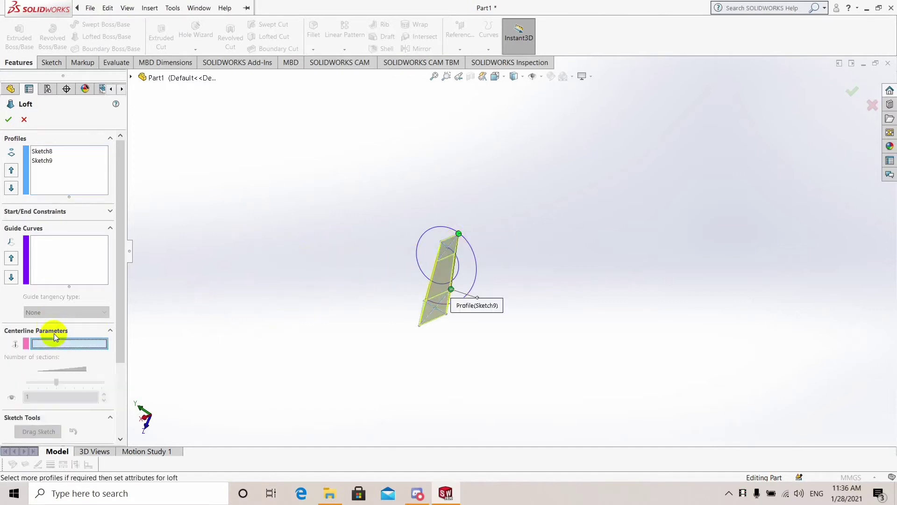
{"action": "left_click", "coordinate": [475, 262]}
Step: Inspect the loft preview from several angles and drag a connector to realign the profiles
{"action": "mouse_move", "coordinate": [444, 260]}
{"action": "middle_mouse_down"}
{"action": "mouse_move", "coordinate": [524, 273]}
{"action": "mouse_move", "coordinate": [562, 260]}
{"action": "mouse_move", "coordinate": [569, 270]}
{"action": "middle_mouse_up"}
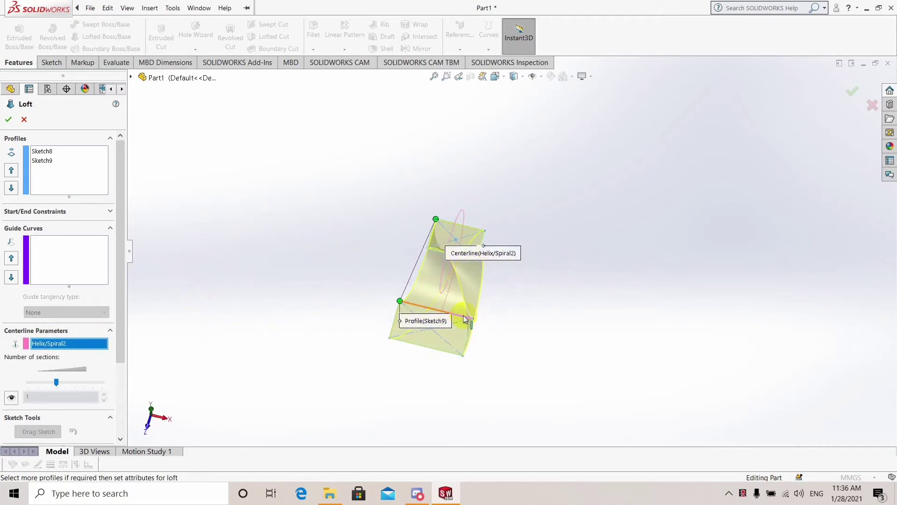
{"action": "mouse_move", "coordinate": [464, 319]}
{"action": "middle_mouse_down"}
{"action": "mouse_move", "coordinate": [426, 223]}
{"action": "mouse_move", "coordinate": [474, 310]}
{"action": "mouse_move", "coordinate": [355, 225]}
{"action": "mouse_move", "coordinate": [441, 301]}
{"action": "middle_mouse_up"}
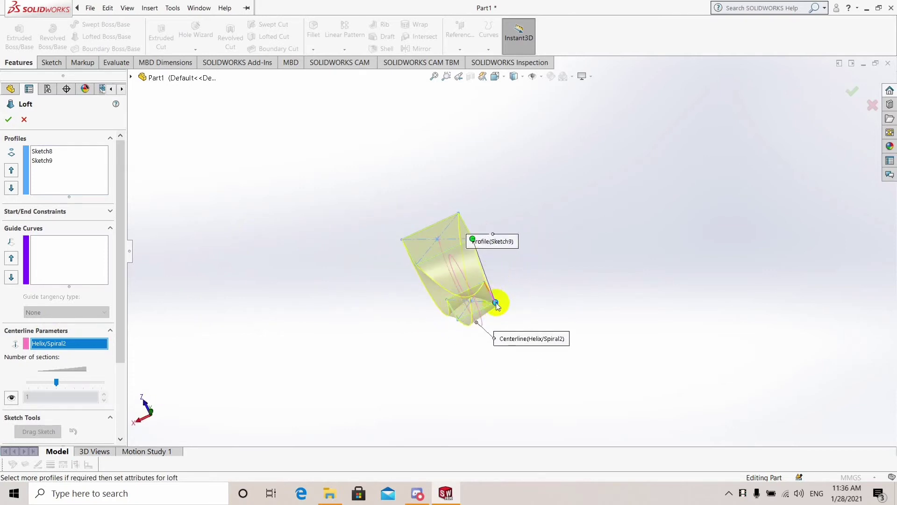
{"action": "left_click_drag", "start_coordinate": [494, 296], "coordinate": [458, 320]}
{"action": "middle_click_drag", "start_coordinate": [473, 246], "coordinate": [496, 275]}
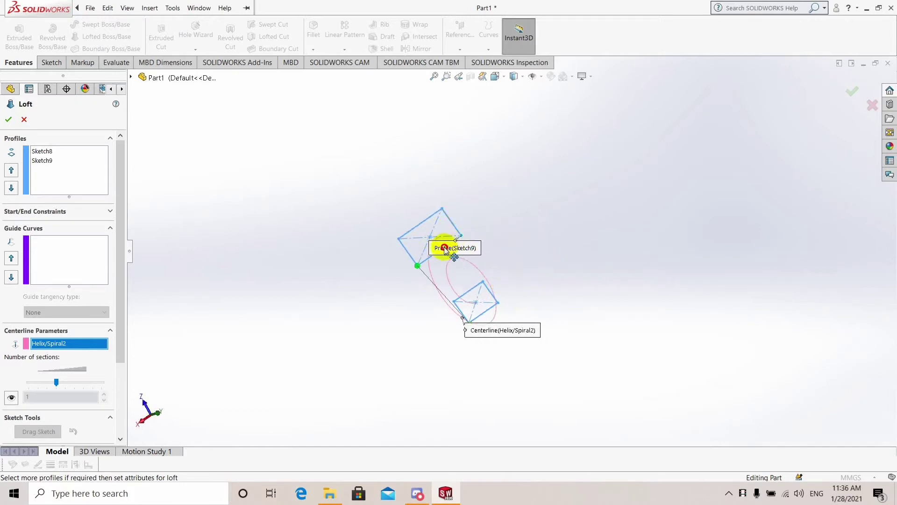
{"action": "mouse_move", "coordinate": [445, 248]}
{"action": "middle_mouse_down"}
{"action": "mouse_move", "coordinate": [468, 278]}
{"action": "mouse_move", "coordinate": [567, 172]}
{"action": "mouse_move", "coordinate": [393, 116]}
{"action": "mouse_move", "coordinate": [389, 147]}
{"action": "middle_mouse_up"}
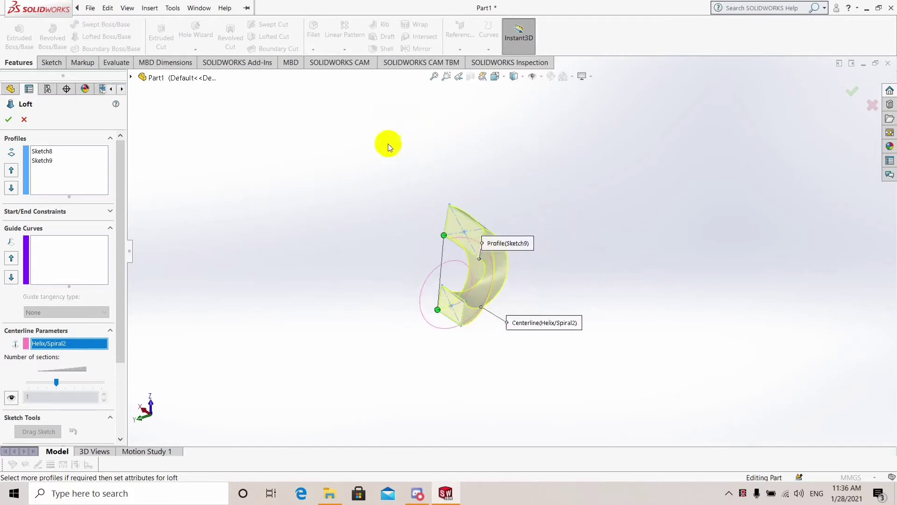
{"action": "mouse_move", "coordinate": [450, 317]}
{"action": "middle_mouse_down"}
{"action": "mouse_move", "coordinate": [454, 295]}
{"action": "mouse_move", "coordinate": [491, 326]}
{"action": "mouse_move", "coordinate": [505, 432]}
{"action": "mouse_move", "coordinate": [368, 262]}
{"action": "mouse_move", "coordinate": [455, 175]}
{"action": "mouse_move", "coordinate": [534, 279]}
{"action": "mouse_move", "coordinate": [448, 174]}
{"action": "mouse_move", "coordinate": [476, 253]}
{"action": "mouse_move", "coordinate": [426, 321]}
{"action": "mouse_move", "coordinate": [391, 139]}
{"action": "mouse_move", "coordinate": [531, 383]}
{"action": "middle_mouse_up"}
Step: Accept Loft1 and begin a reference plane offset 10.00 mm from the outlet end face
{"action": "left_click", "coordinate": [856, 91]}
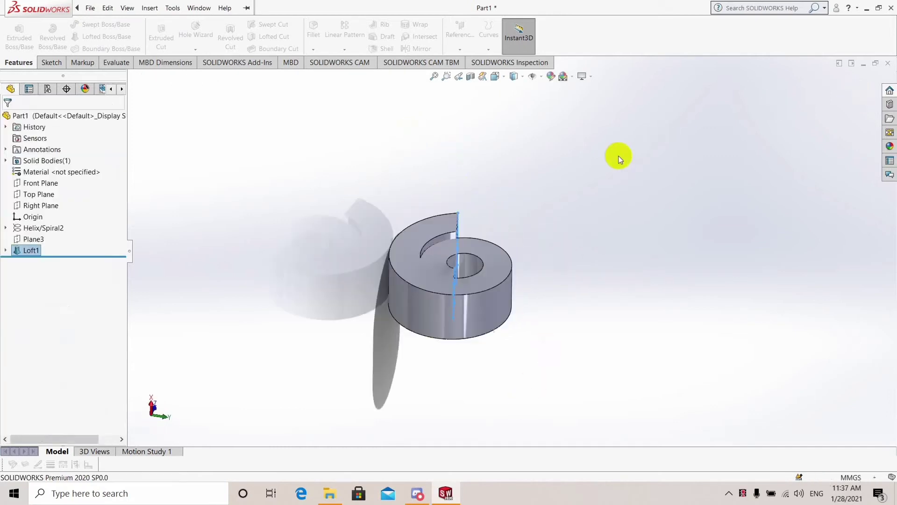
{"action": "mouse_move", "coordinate": [556, 208]}
{"action": "middle_mouse_down"}
{"action": "mouse_move", "coordinate": [476, 330]}
{"action": "mouse_move", "coordinate": [396, 299]}
{"action": "mouse_move", "coordinate": [475, 248]}
{"action": "mouse_move", "coordinate": [545, 160]}
{"action": "mouse_move", "coordinate": [369, 152]}
{"action": "mouse_move", "coordinate": [334, 279]}
{"action": "mouse_move", "coordinate": [475, 243]}
{"action": "mouse_move", "coordinate": [522, 326]}
{"action": "middle_mouse_up"}
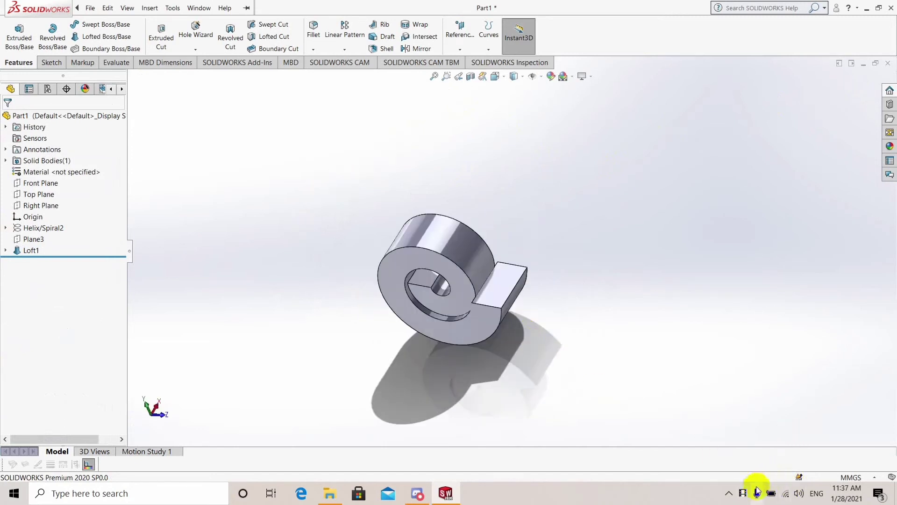
{"action": "middle_click_drag", "start_coordinate": [514, 304], "coordinate": [466, 330]}
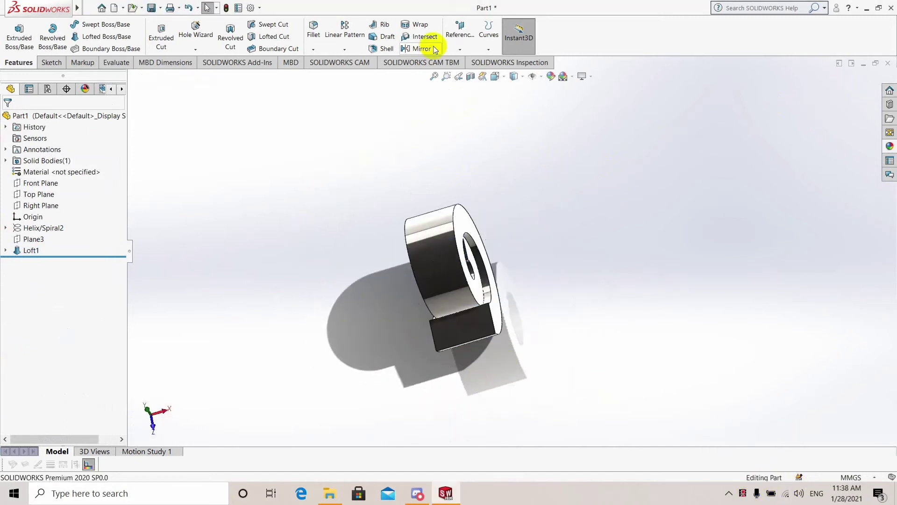
{"action": "left_click", "coordinate": [460, 49]}
{"action": "mouse_move", "coordinate": [514, 280]}
{"action": "middle_mouse_down"}
{"action": "mouse_move", "coordinate": [478, 315]}
{"action": "mouse_move", "coordinate": [479, 327]}
{"action": "middle_mouse_up"}
Step: Create Plane4 offset 63.50 mm from the loft's flat outlet end face
{"action": "left_click", "coordinate": [484, 330]}
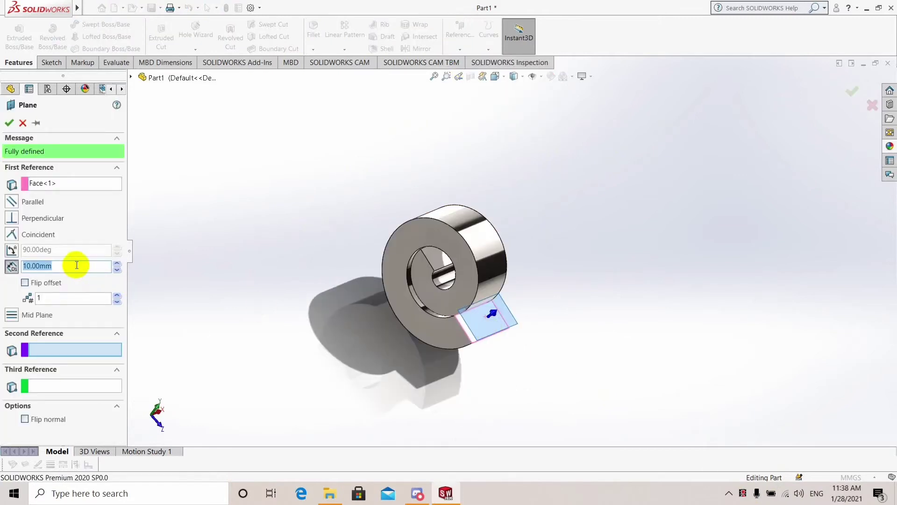
{"action": "type", "text": "5"}
{"action": "key", "text": "Return"}
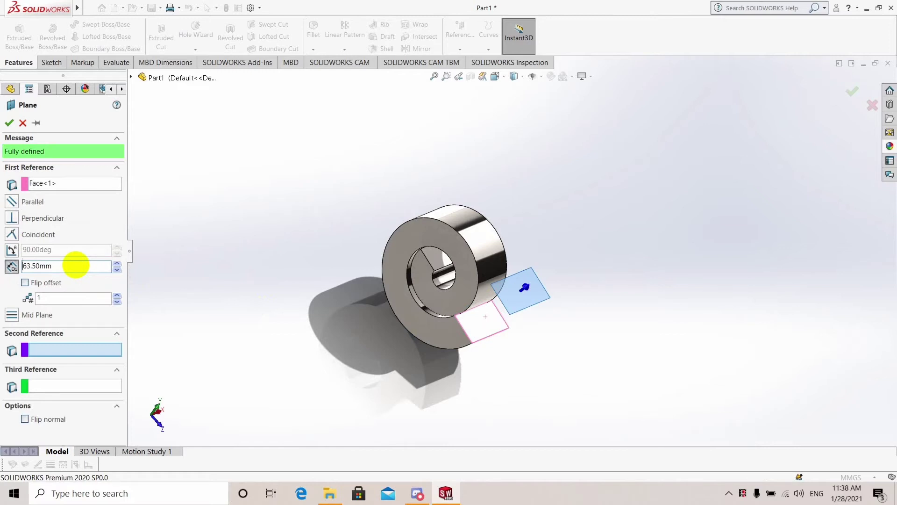
{"action": "middle_click_drag", "start_coordinate": [479, 333], "coordinate": [496, 327]}
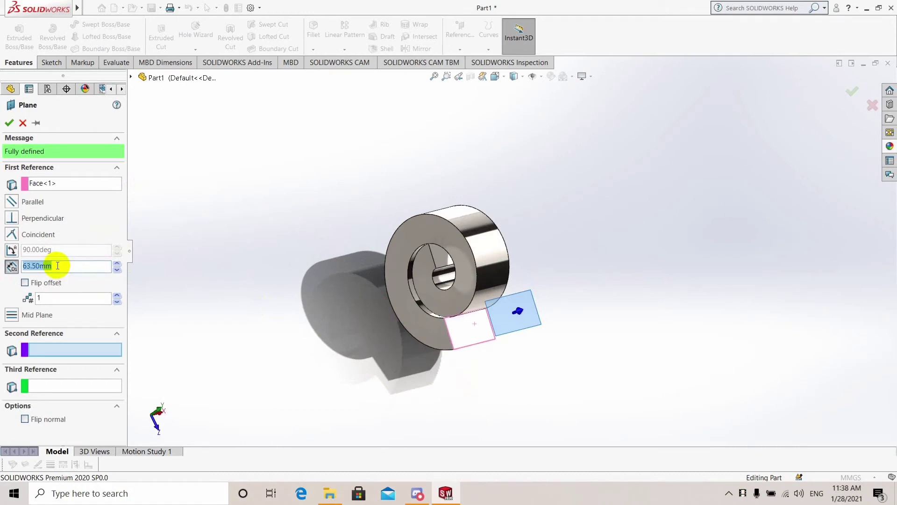
{"action": "key", "text": "Return"}
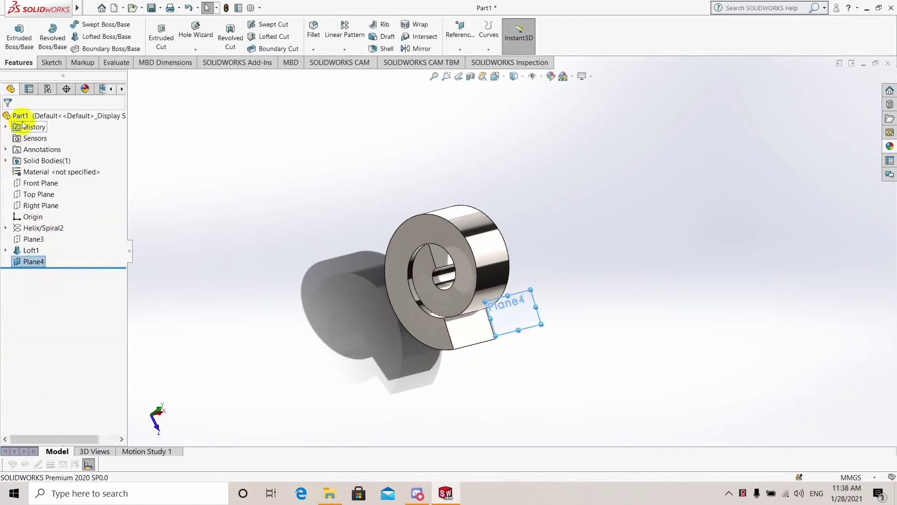
{"action": "middle_click_drag", "start_coordinate": [471, 332], "coordinate": [300, 339]}
Step: Start a sketch on Plane4 and draw a corner-to-corner diagonal across the outlet face
{"action": "right_click", "coordinate": [40, 265]}
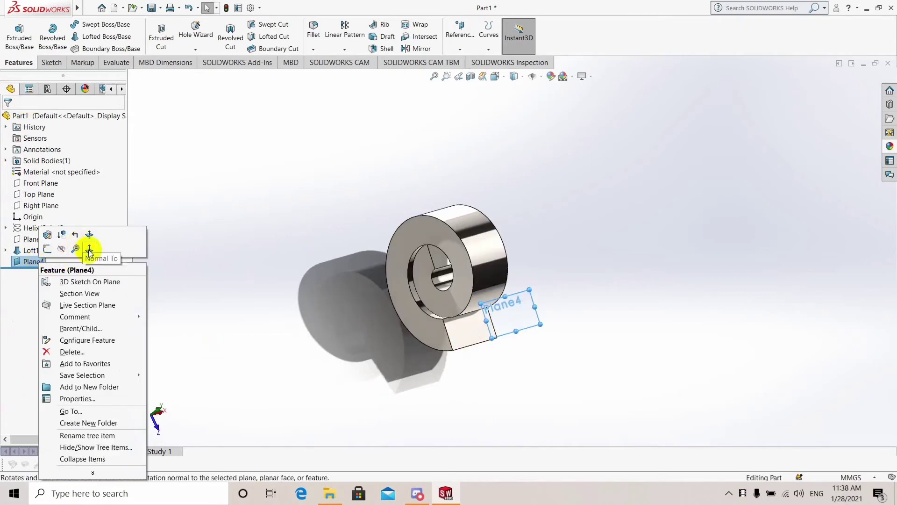
{"action": "left_click", "coordinate": [88, 245]}
{"action": "right_click", "coordinate": [22, 259]}
{"action": "left_click", "coordinate": [30, 248]}
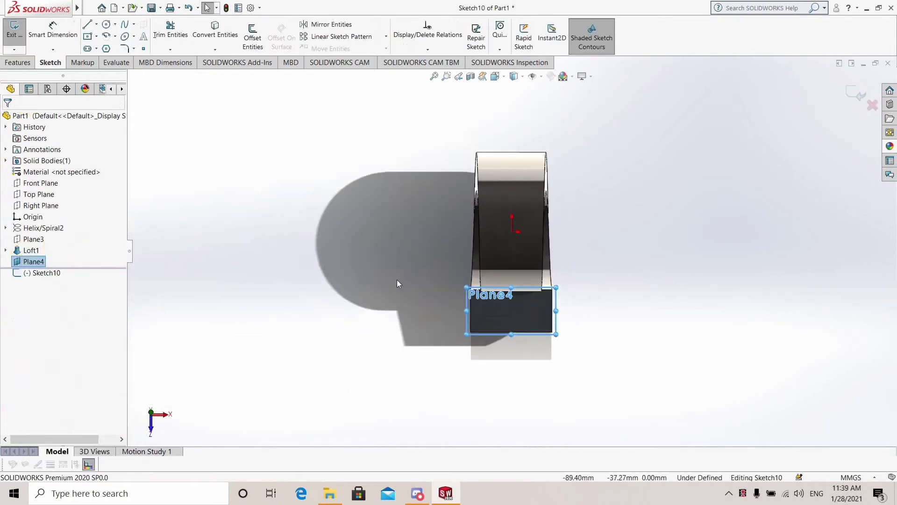
{"action": "left_click", "coordinate": [86, 23]}
{"action": "scroll", "coordinate": [565, 311], "scroll_direction": "down", "scroll_amount": 3}
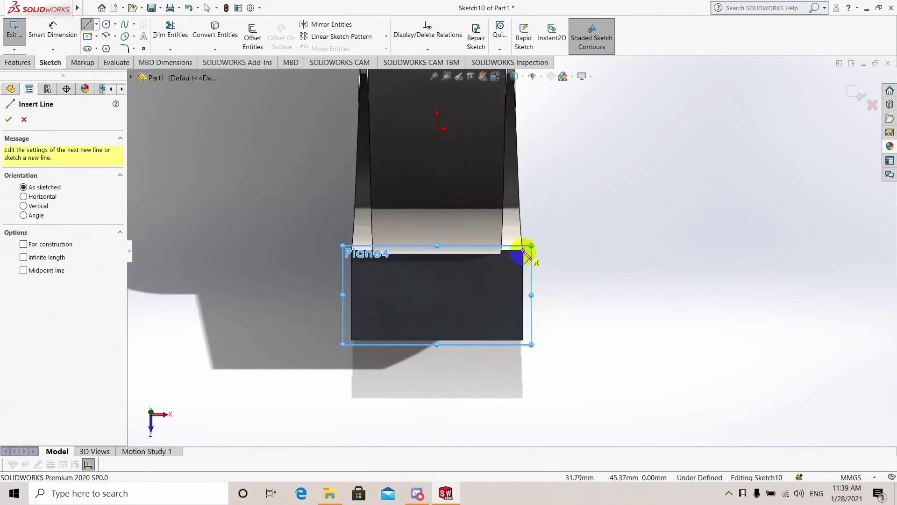
{"action": "left_click", "coordinate": [524, 252]}
{"action": "left_click", "coordinate": [351, 340]}
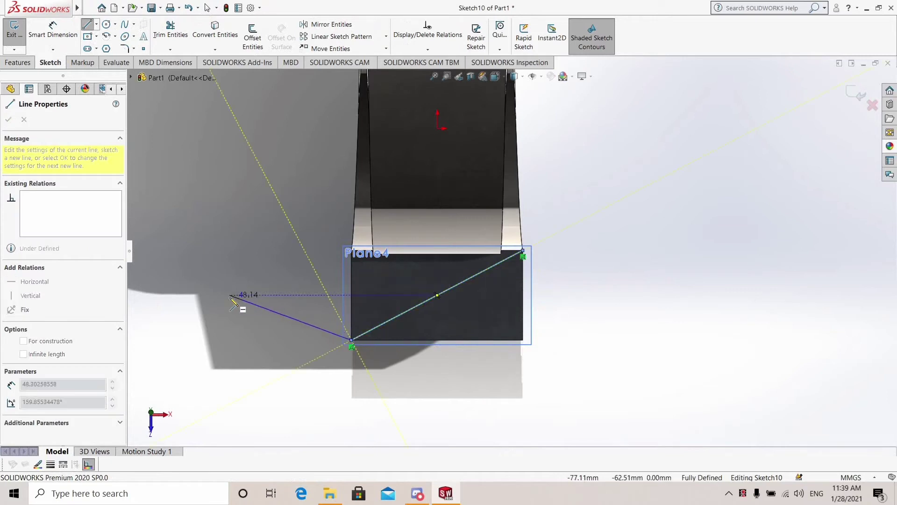
{"action": "right_click", "coordinate": [190, 179]}
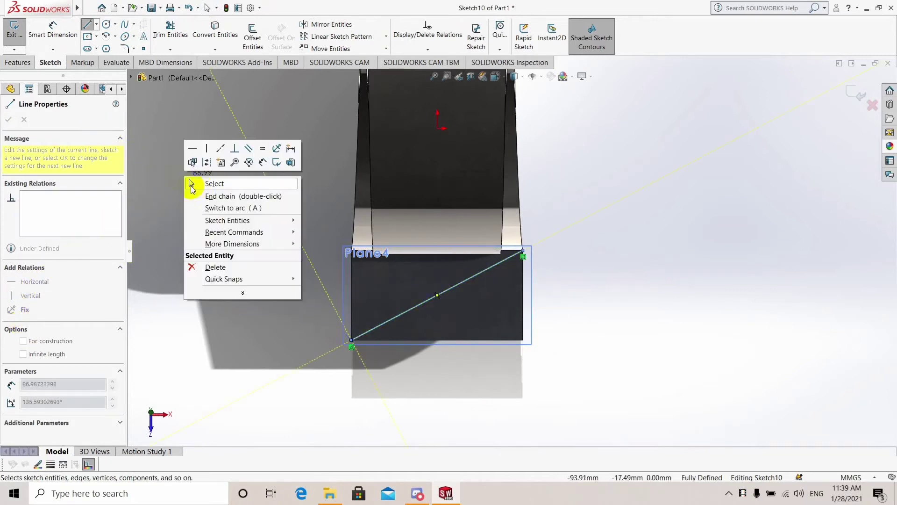
{"action": "left_click", "coordinate": [206, 184]}
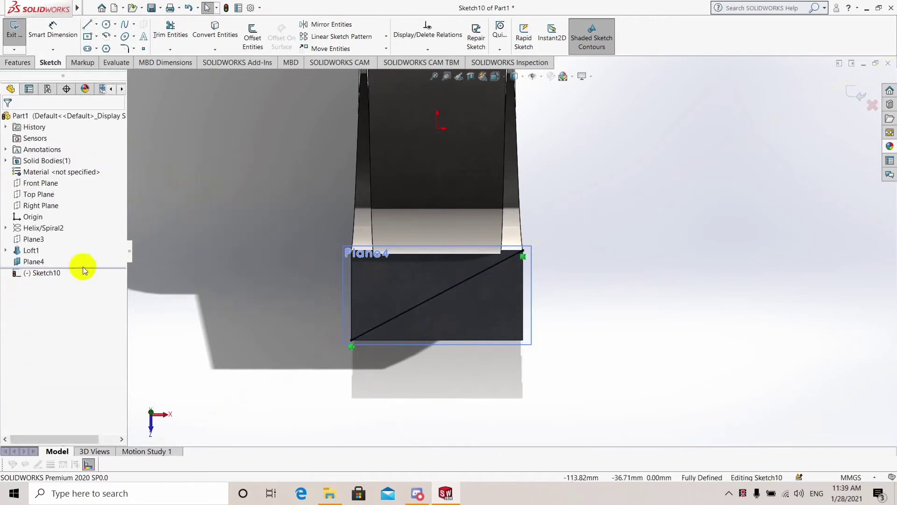
{"action": "left_click", "coordinate": [381, 324]}
{"action": "left_click", "coordinate": [9, 121]}
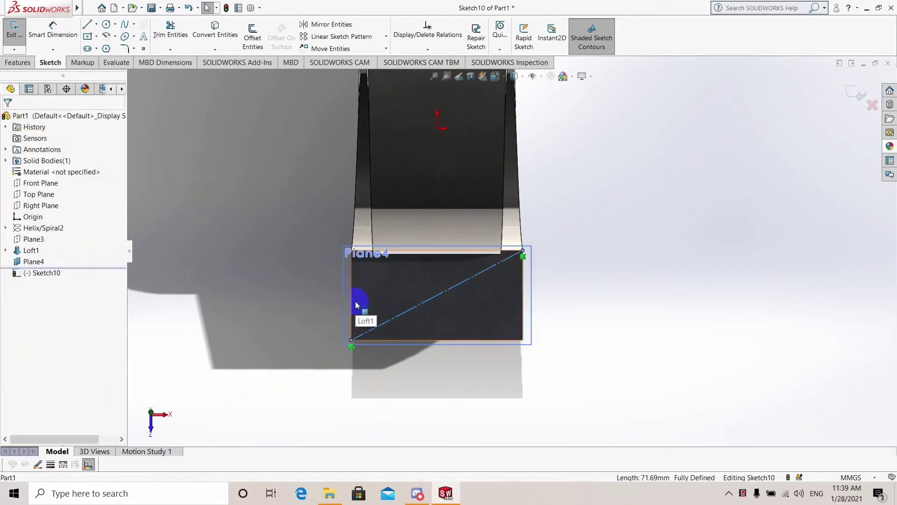
Step: Draw a circle at the diagonal's midpoint and dimension its diameter to 63.50 mm
{"action": "left_click", "coordinate": [106, 25]}
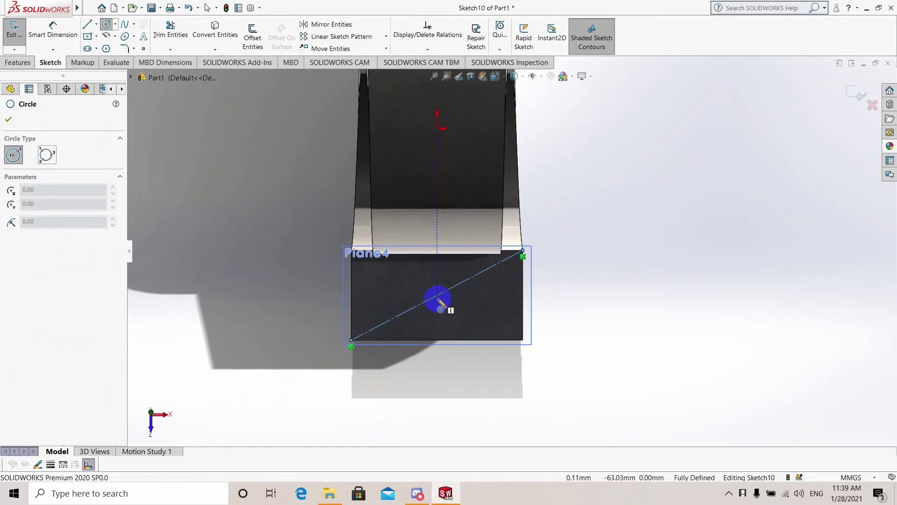
{"action": "left_click", "coordinate": [437, 295]}
{"action": "left_click", "coordinate": [491, 267]}
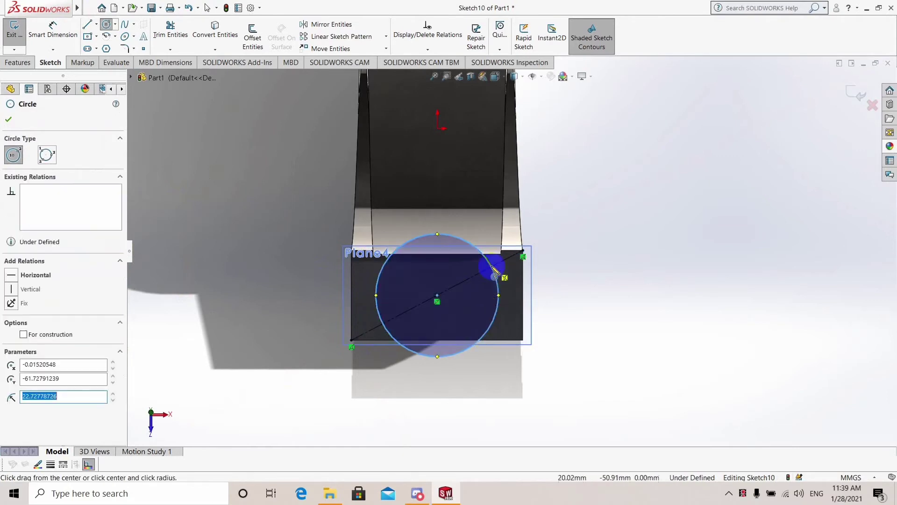
{"action": "right_click", "coordinate": [502, 275]}
{"action": "left_click", "coordinate": [501, 275]}
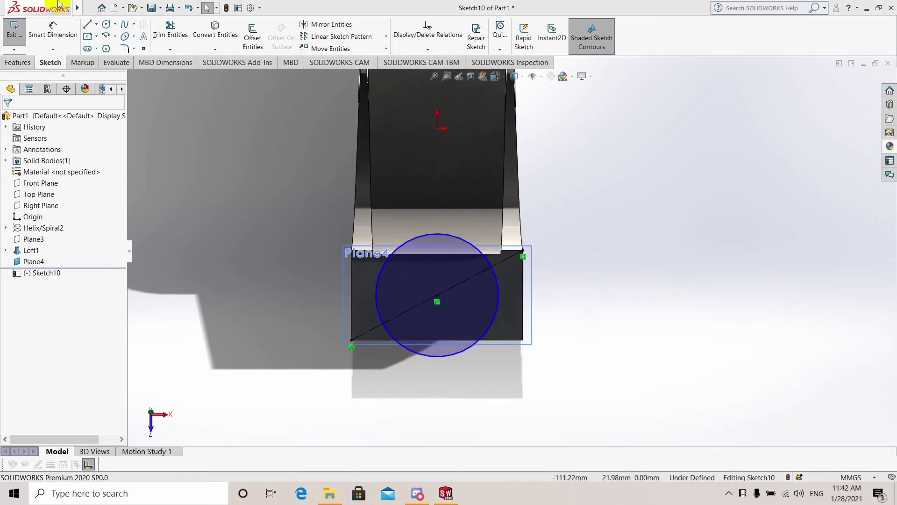
{"action": "left_click", "coordinate": [53, 30]}
{"action": "left_click", "coordinate": [430, 234]}
{"action": "left_click", "coordinate": [238, 289]}
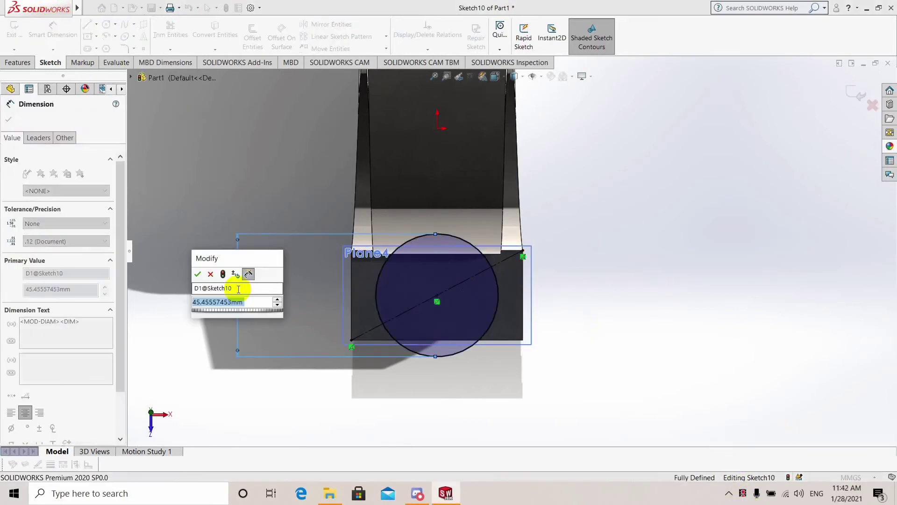
{"action": "type", "text": "63."}
{"action": "key", "text": "Return"}
{"action": "middle_click_drag", "start_coordinate": [326, 289], "coordinate": [444, 301]}
Step: Exit the sketch and start a Boundary feature from Sketch10 to the spiral's end face, aligning the connector
{"action": "left_click", "coordinate": [19, 62]}
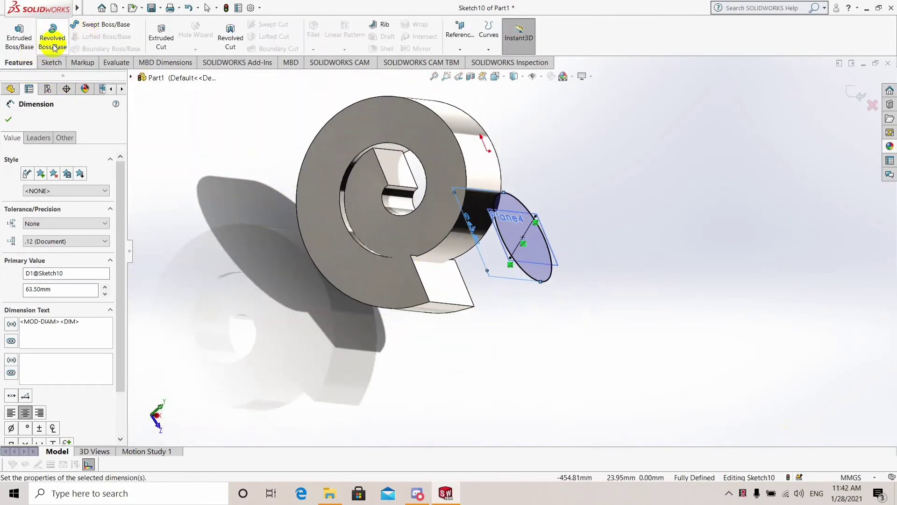
{"action": "left_click", "coordinate": [164, 105]}
{"action": "left_click", "coordinate": [857, 95]}
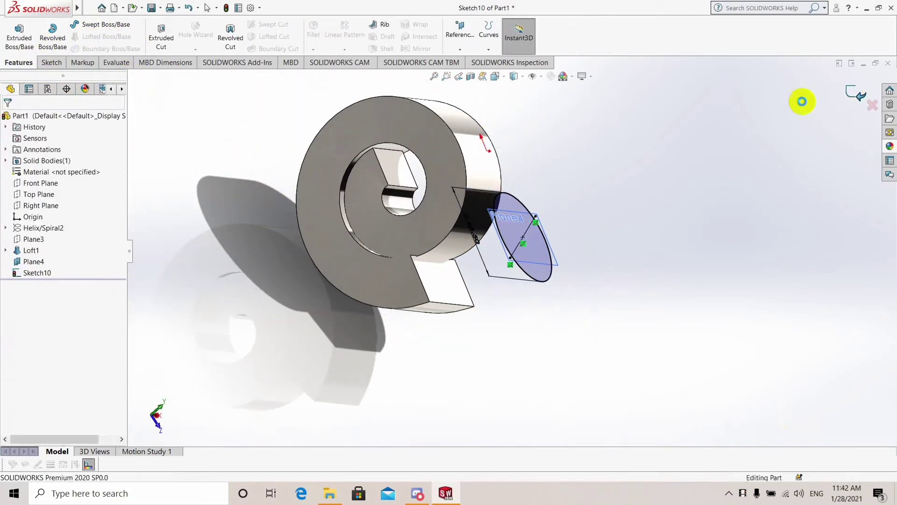
{"action": "left_click", "coordinate": [95, 47]}
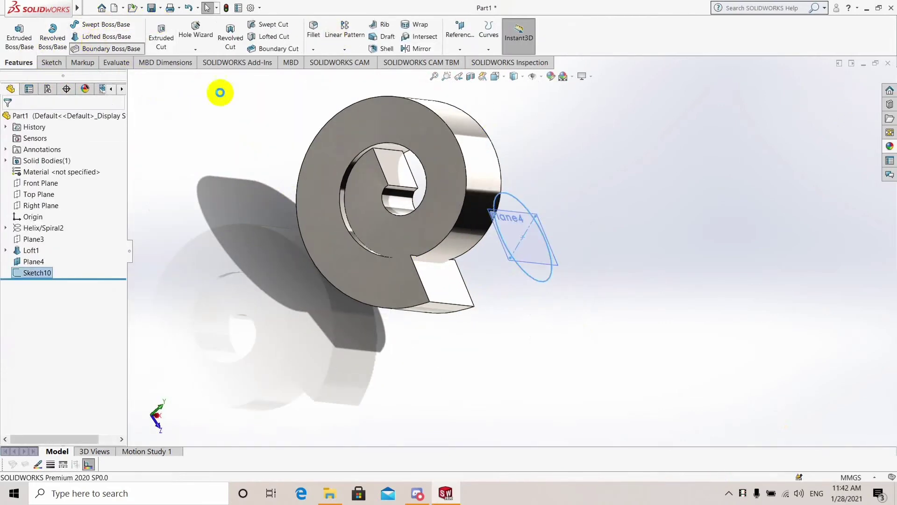
{"action": "left_click", "coordinate": [447, 288]}
{"action": "middle_click_drag", "start_coordinate": [531, 276], "coordinate": [409, 237]}
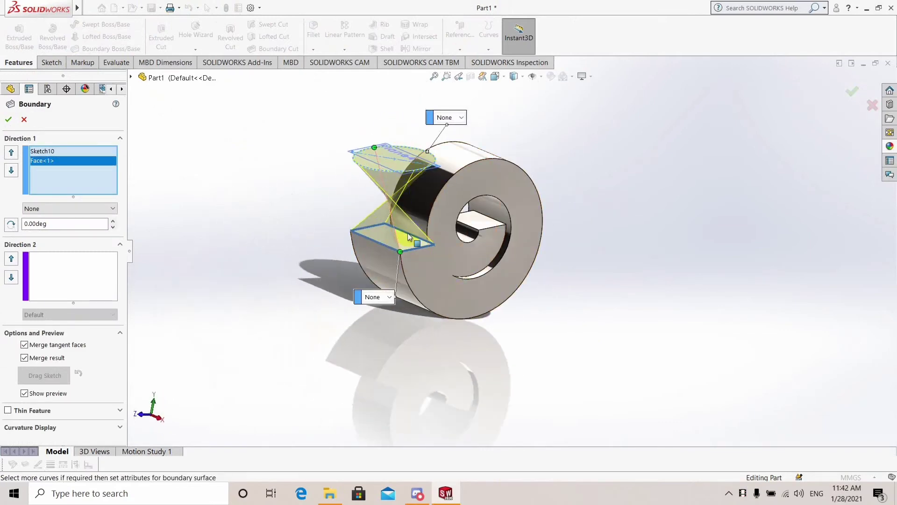
{"action": "mouse_move", "coordinate": [356, 230]}
{"action": "middle_mouse_down"}
{"action": "mouse_move", "coordinate": [500, 194]}
{"action": "mouse_move", "coordinate": [486, 301]}
{"action": "mouse_move", "coordinate": [505, 364]}
{"action": "mouse_move", "coordinate": [422, 184]}
{"action": "mouse_move", "coordinate": [509, 198]}
{"action": "middle_mouse_up"}
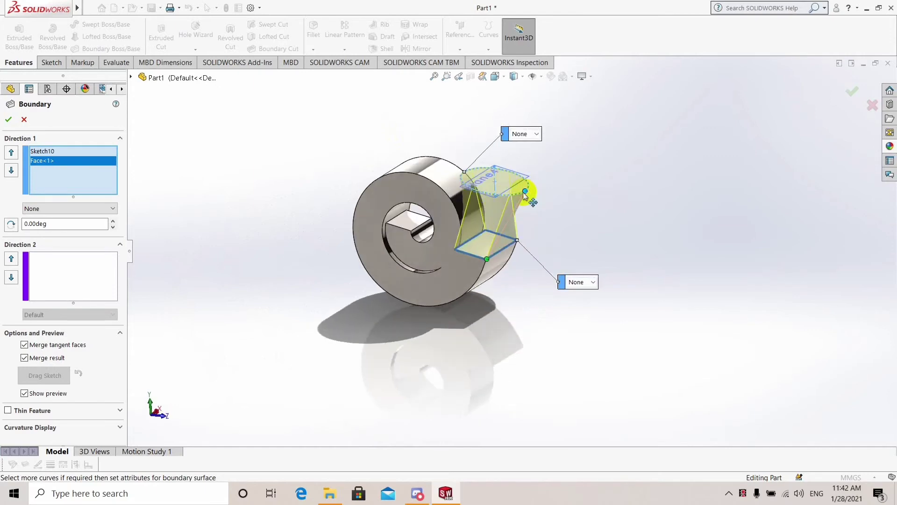
{"action": "left_click_drag", "start_coordinate": [524, 193], "coordinate": [511, 195]}
{"action": "mouse_move", "coordinate": [504, 215]}
{"action": "middle_mouse_down"}
{"action": "mouse_move", "coordinate": [517, 292]}
{"action": "mouse_move", "coordinate": [500, 304]}
{"action": "mouse_move", "coordinate": [534, 207]}
{"action": "middle_mouse_up"}
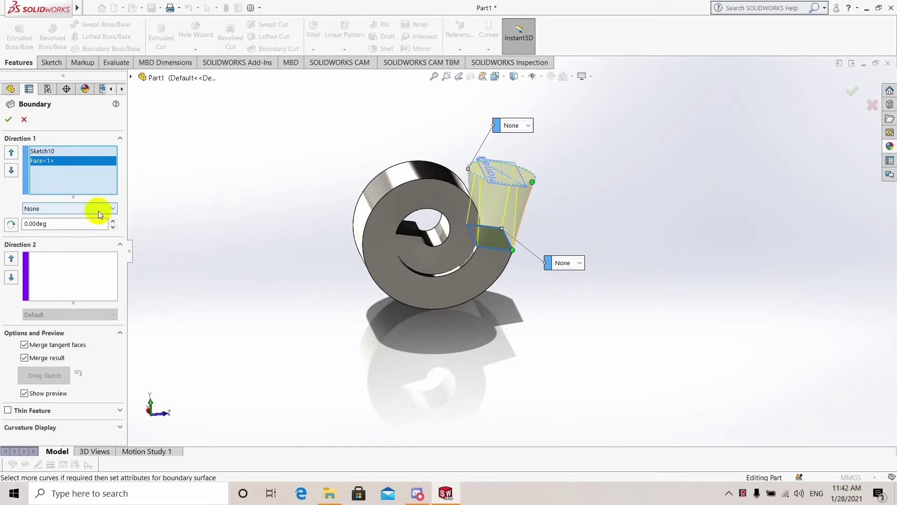
Step: Set the end-face tangency to Curvature To Face, attempt the feature and dismiss the rebuild error
{"action": "left_click", "coordinate": [88, 209]}
{"action": "left_click", "coordinate": [60, 150]}
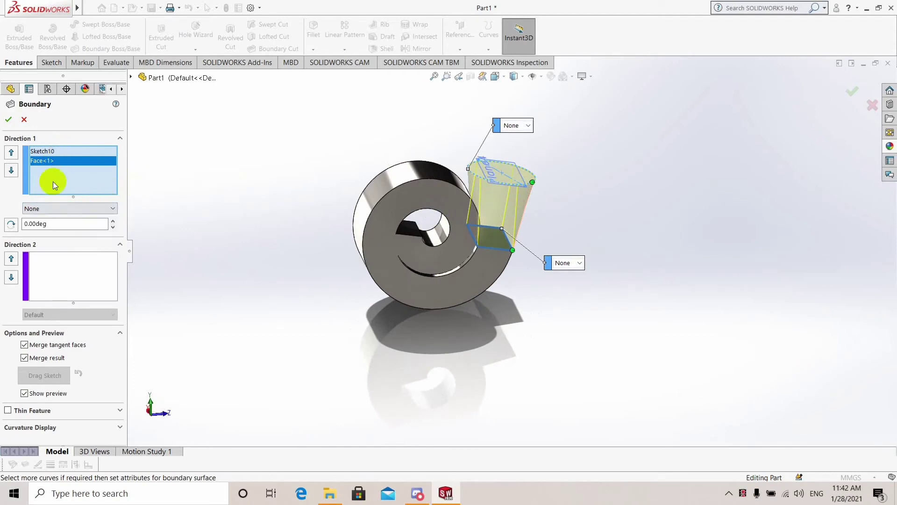
{"action": "left_click", "coordinate": [52, 208]}
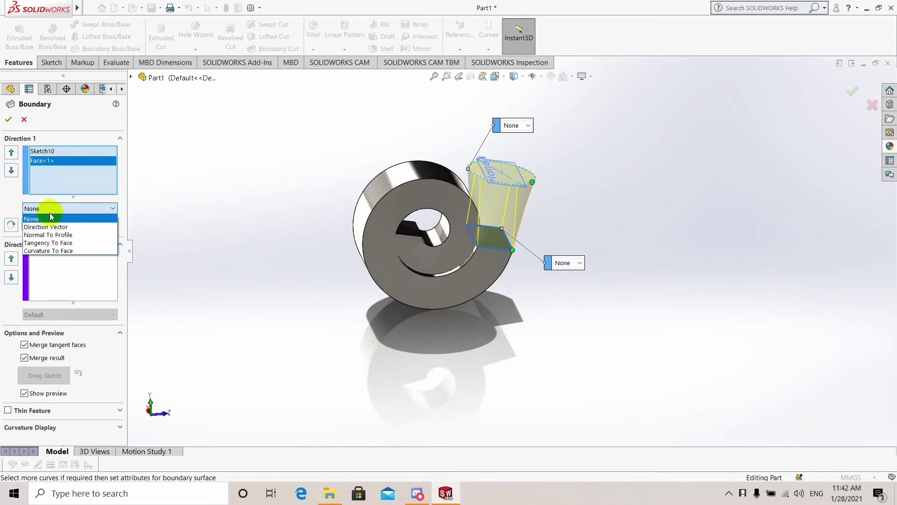
{"action": "left_click", "coordinate": [42, 249]}
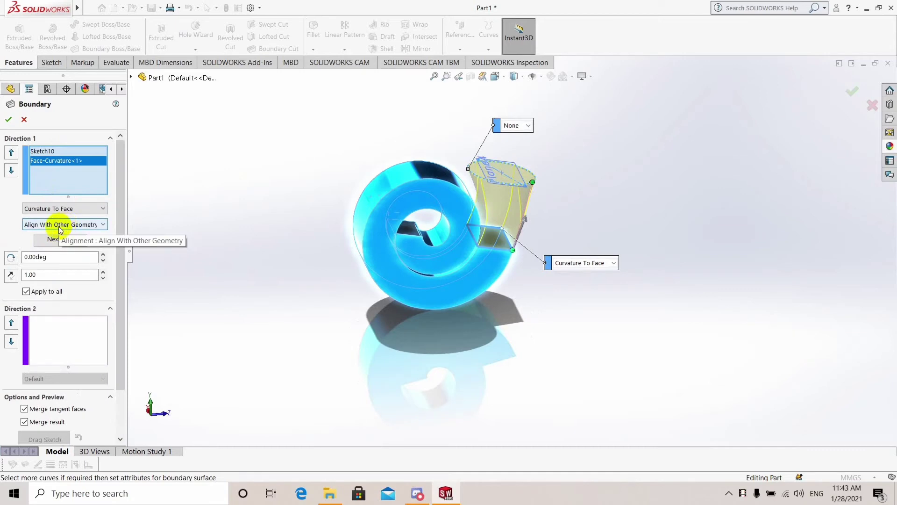
{"action": "left_click", "coordinate": [60, 225]}
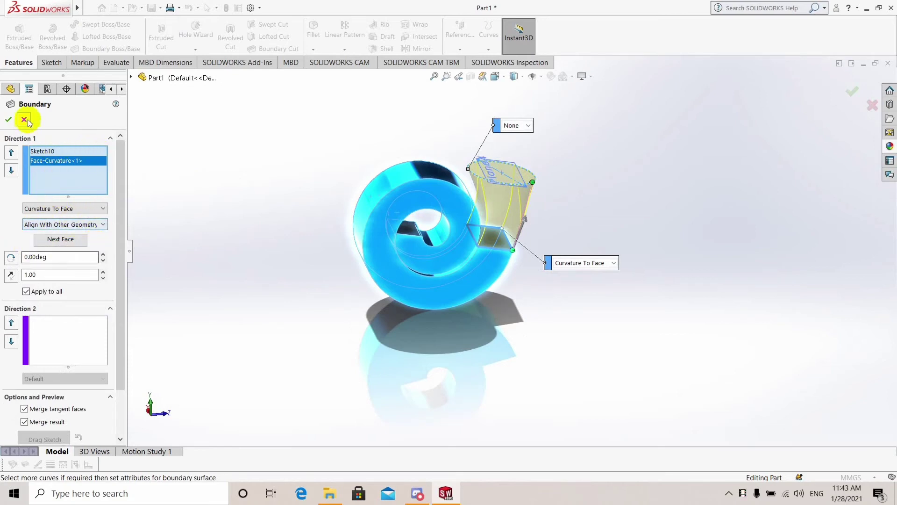
{"action": "left_click", "coordinate": [9, 119]}
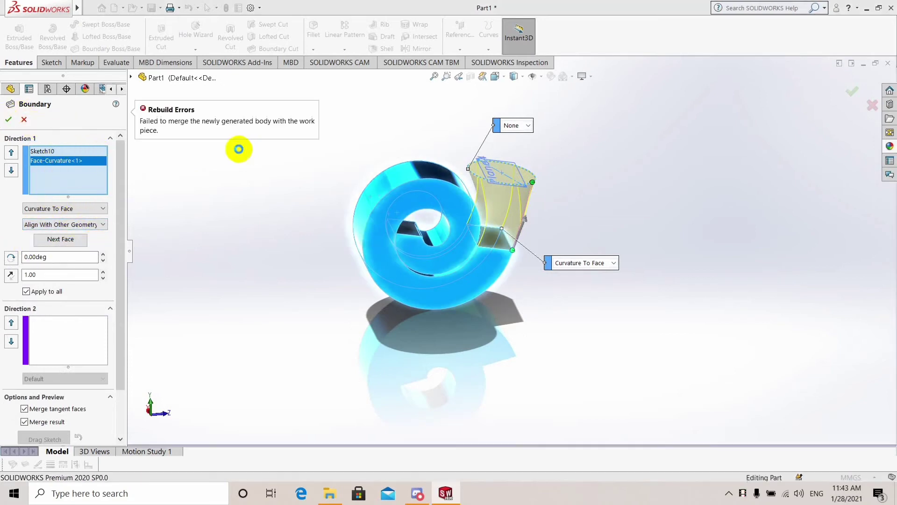
{"action": "left_click", "coordinate": [8, 117]}
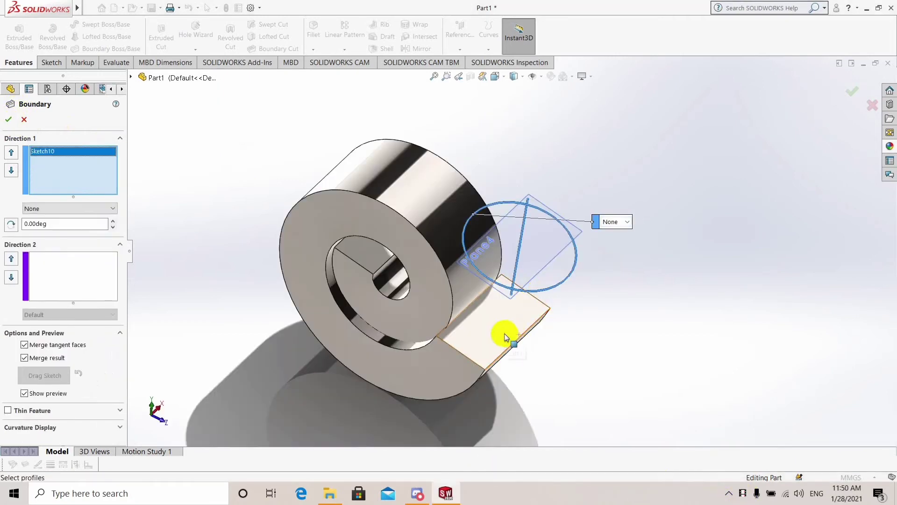
Step: Add the spiral's end face to the boundary profiles
{"action": "left_click", "coordinate": [505, 336]}
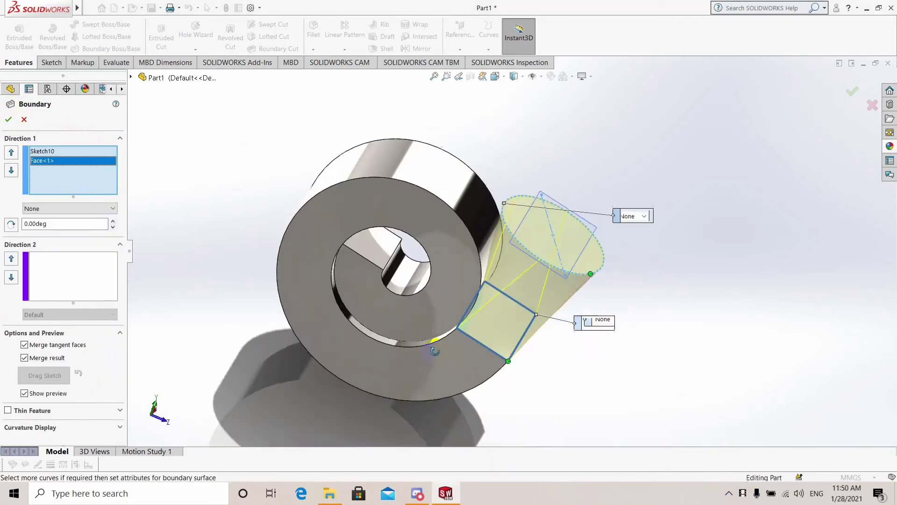
{"action": "mouse_move", "coordinate": [506, 337]}
{"action": "middle_mouse_down"}
{"action": "mouse_move", "coordinate": [484, 228]}
{"action": "mouse_move", "coordinate": [563, 238]}
{"action": "mouse_move", "coordinate": [562, 304]}
{"action": "middle_mouse_up"}
{"action": "scroll", "coordinate": [562, 304], "scroll_direction": "up", "scroll_amount": 3}
{"action": "left_click", "coordinate": [44, 266]}
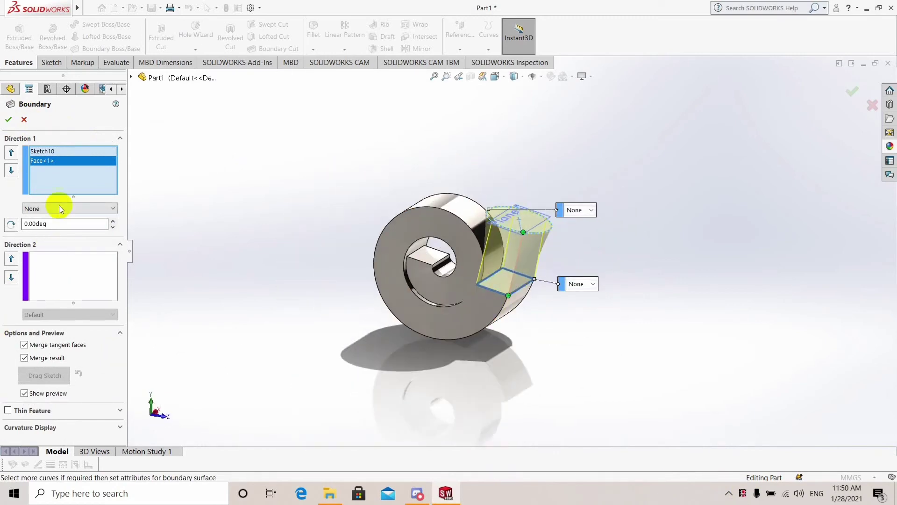
Step: Set Curvature To Face at the end face and Normal To Profile at the circle, then try confirming
{"action": "left_click", "coordinate": [66, 208]}
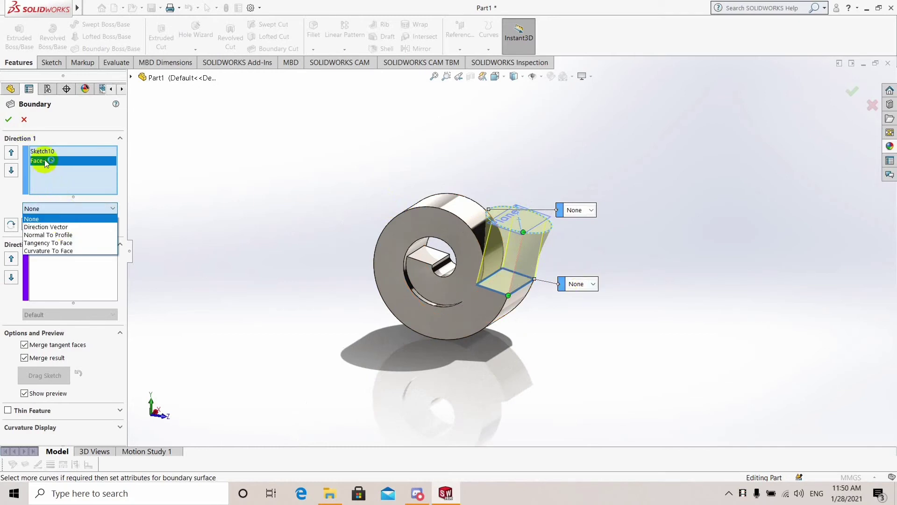
{"action": "left_click", "coordinate": [62, 251]}
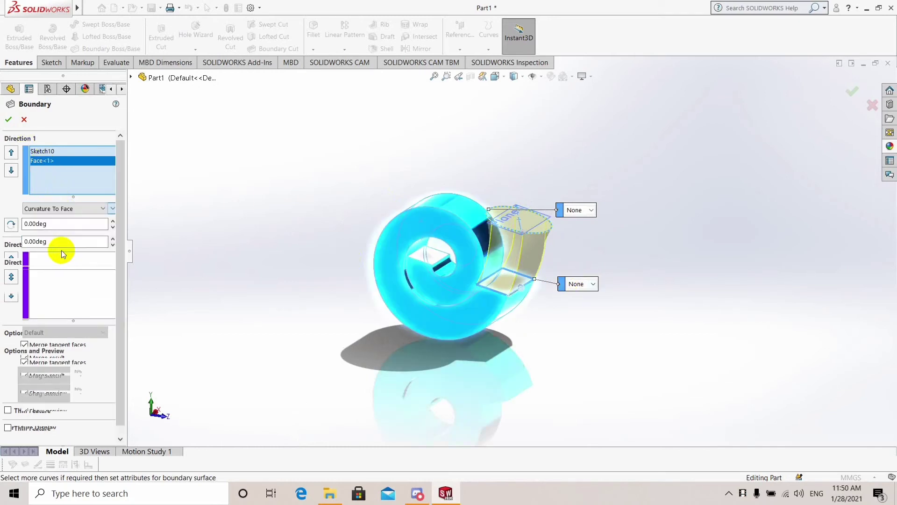
{"action": "left_click", "coordinate": [593, 212]}
{"action": "left_click", "coordinate": [595, 230]}
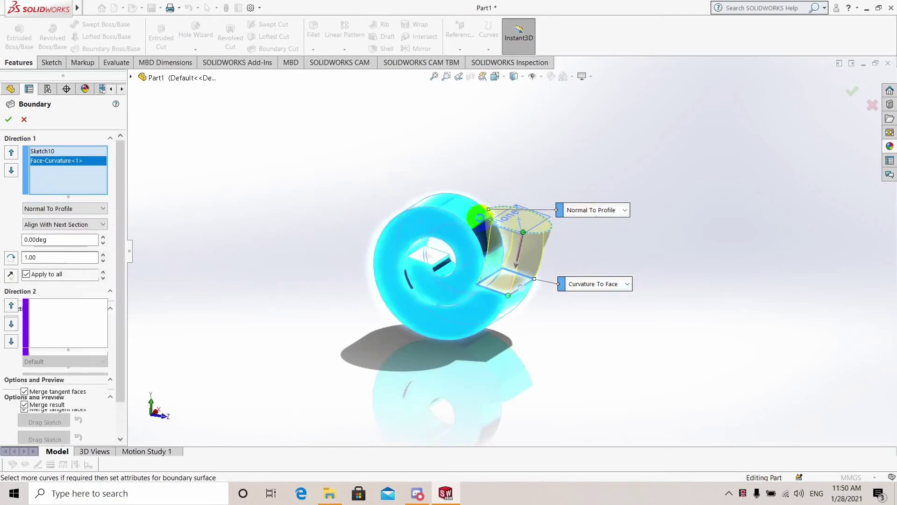
{"action": "left_click", "coordinate": [8, 121]}
{"action": "scroll", "coordinate": [468, 344], "scroll_direction": "down", "scroll_amount": 3}
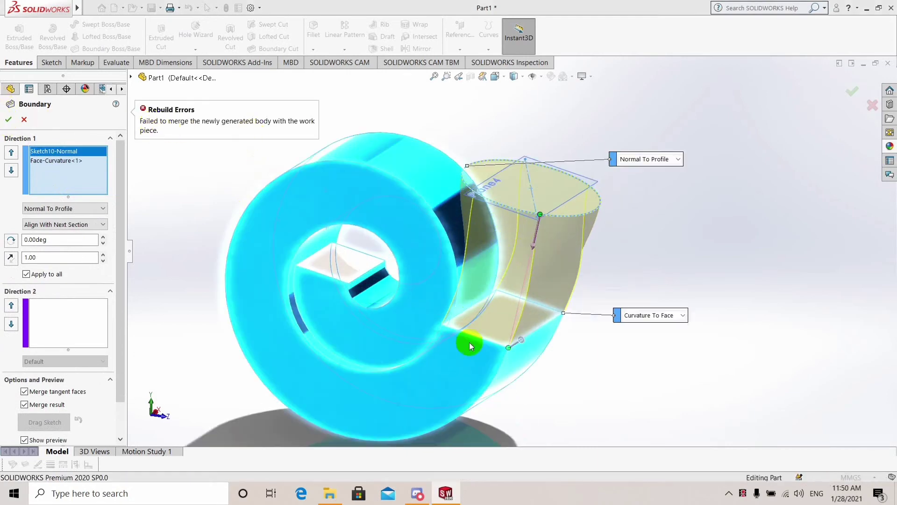
{"action": "scroll", "coordinate": [504, 304], "scroll_direction": "down", "scroll_amount": 3}
{"action": "scroll", "coordinate": [504, 304], "scroll_direction": "down", "scroll_amount": 2}
Step: Cancel the failed boundary feature and fit the whole part back in view
{"action": "left_click", "coordinate": [24, 120]}
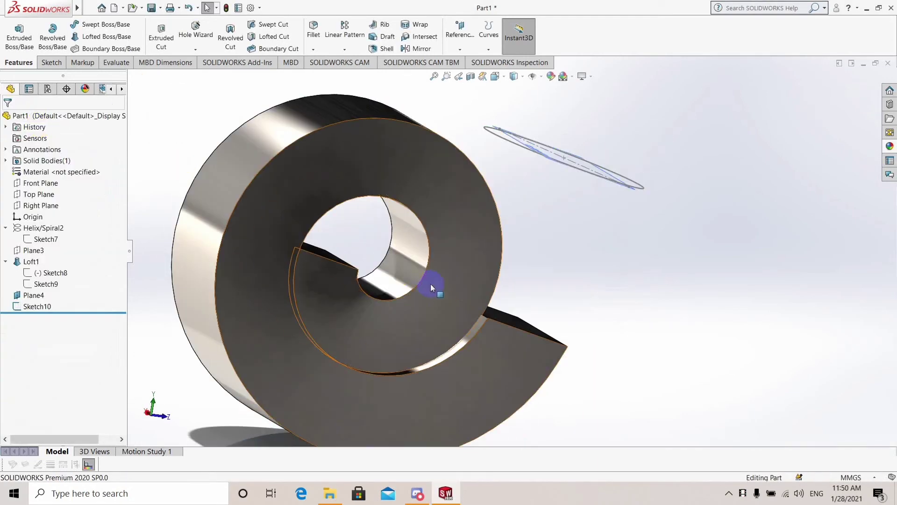
{"action": "middle_click_drag", "start_coordinate": [430, 284], "coordinate": [309, 315]}
{"action": "scroll", "coordinate": [309, 315], "scroll_direction": "down", "scroll_amount": 3}
{"action": "scroll", "coordinate": [308, 347], "scroll_direction": "down", "scroll_amount": 3}
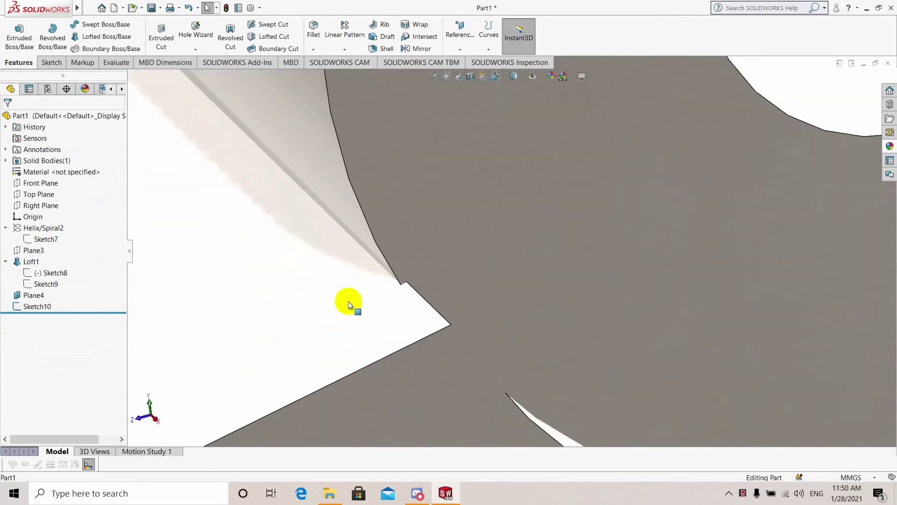
{"action": "key", "text": "ctrl+shift+z"}
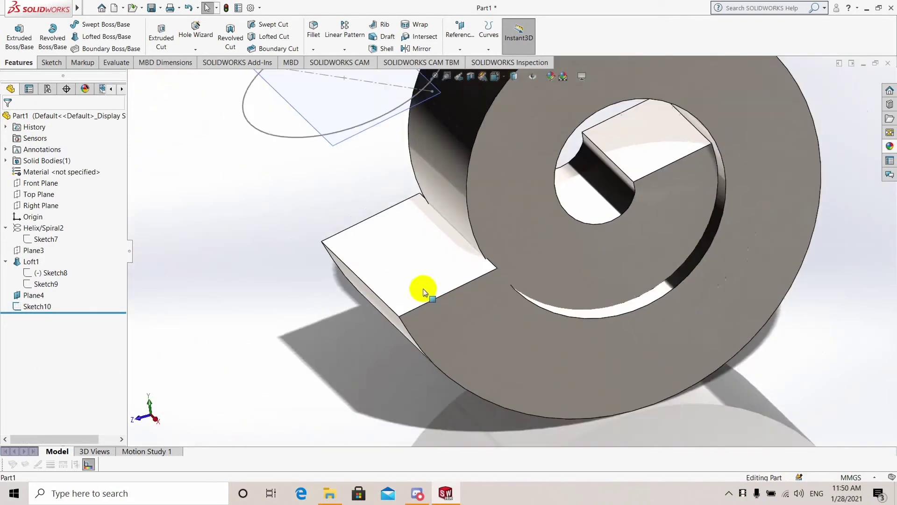
Step: Edit Sketch9, change the 80.40 mm dimension to 81.3 mm, and exit to rebuild the loft
{"action": "right_click", "coordinate": [36, 283]}
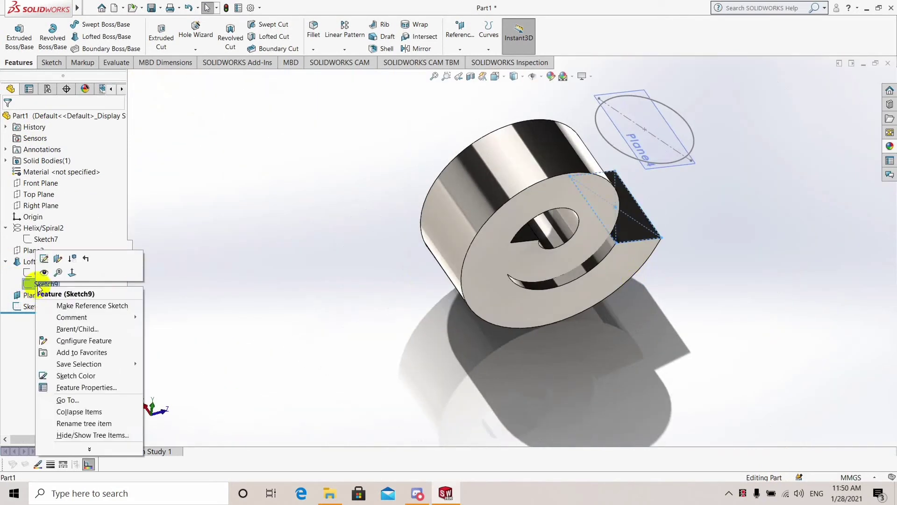
{"action": "left_click", "coordinate": [47, 261]}
{"action": "double_click", "coordinate": [607, 281]}
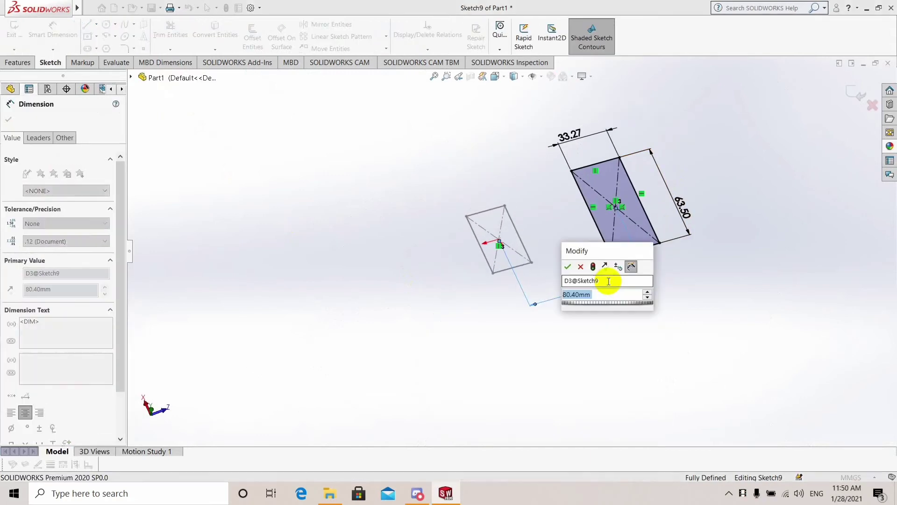
{"action": "type", "text": "8"}
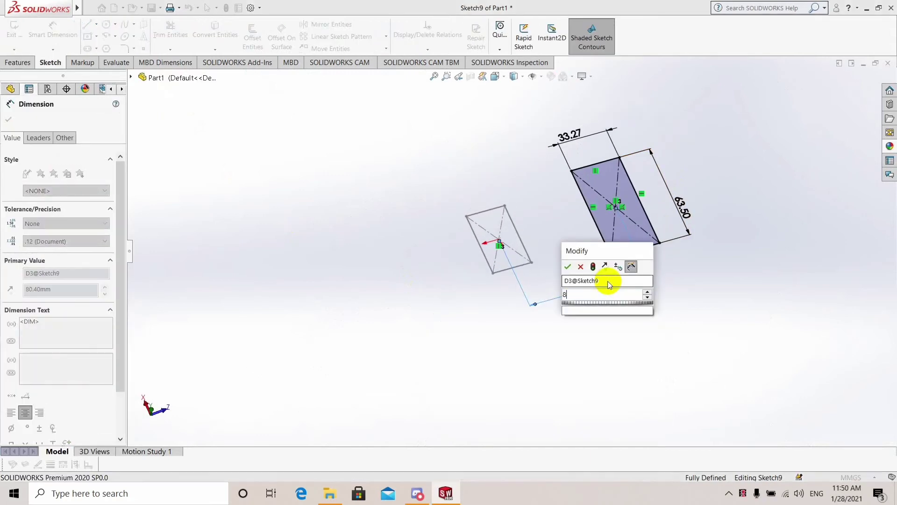
{"action": "type", "text": "1.3"}
{"action": "key", "text": "Return"}
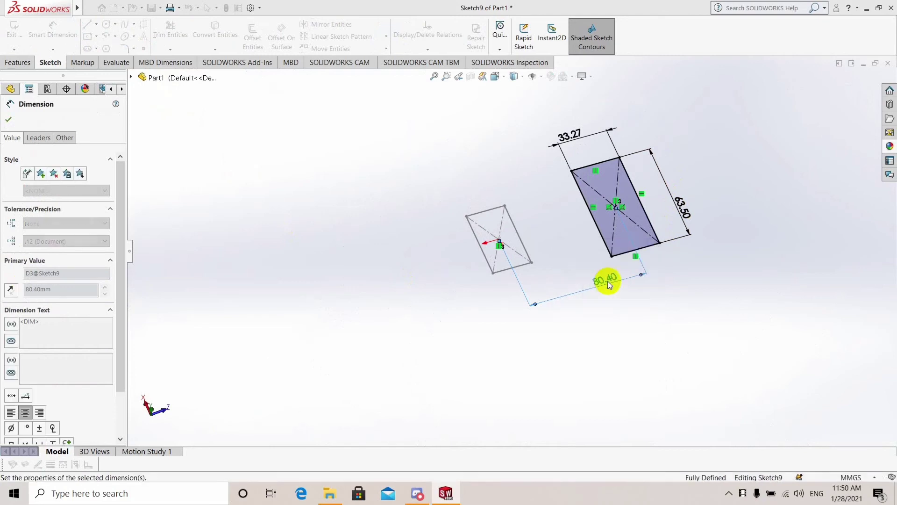
{"action": "left_click", "coordinate": [270, 195]}
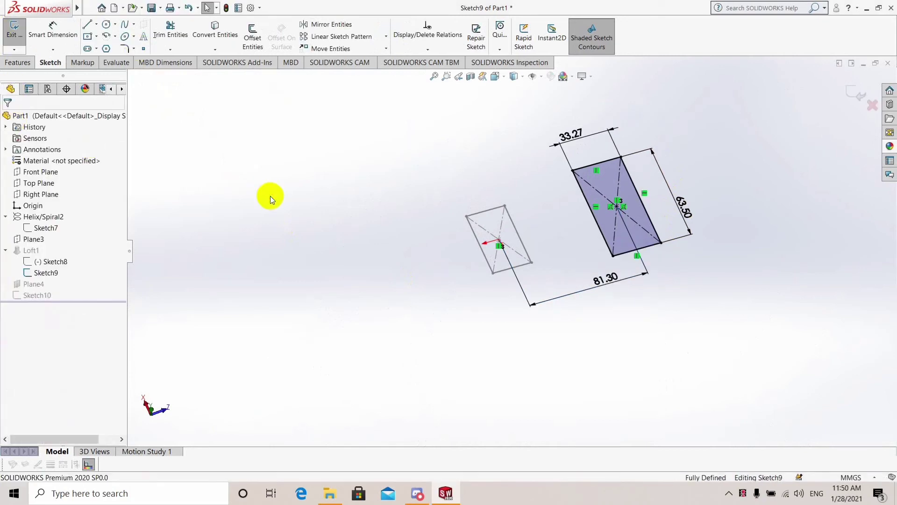
{"action": "left_click", "coordinate": [14, 29]}
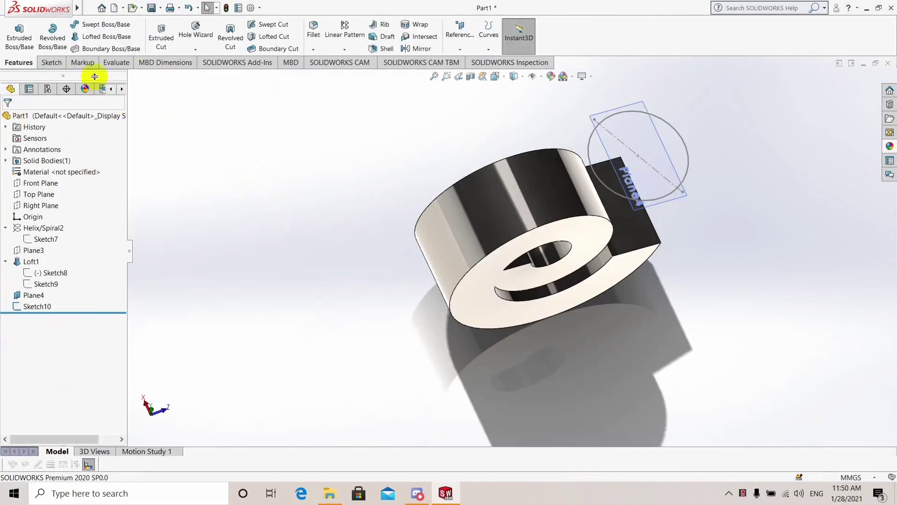
Step: Start a Boundary feature from the spiral's end face to the outlet circle, realigning the connector
{"action": "left_click", "coordinate": [104, 50]}
{"action": "mouse_move", "coordinate": [632, 242]}
{"action": "middle_mouse_down"}
{"action": "mouse_move", "coordinate": [610, 252]}
{"action": "mouse_move", "coordinate": [627, 226]}
{"action": "middle_mouse_up"}
{"action": "left_click", "coordinate": [627, 226]}
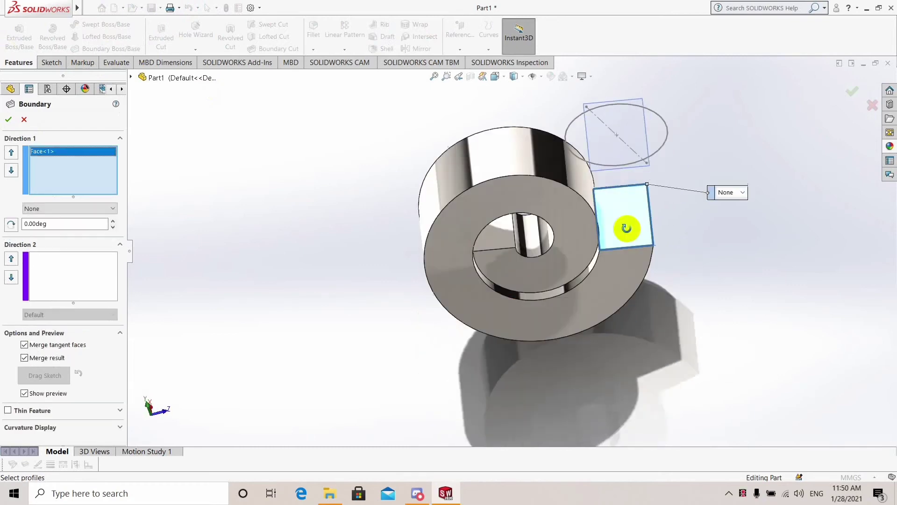
{"action": "scroll", "coordinate": [607, 244], "scroll_direction": "down", "scroll_amount": 5}
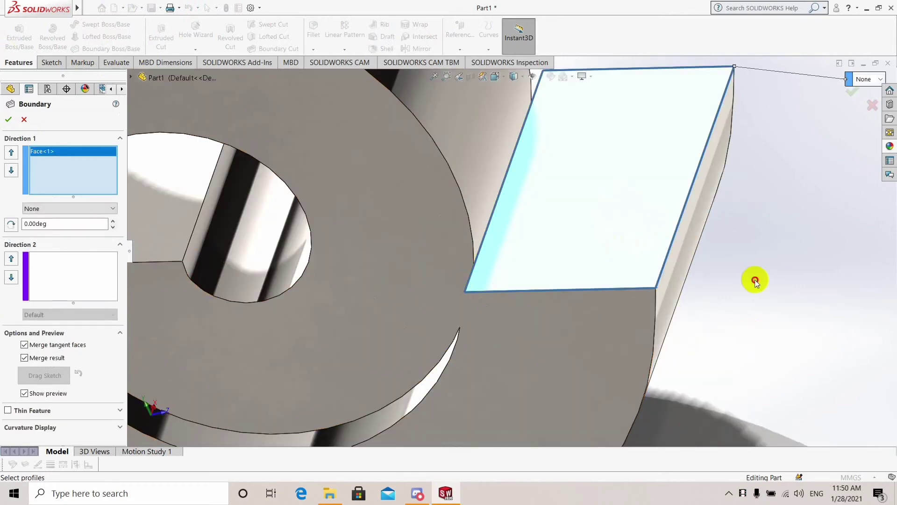
{"action": "scroll", "coordinate": [613, 189], "scroll_direction": "up", "scroll_amount": 5}
{"action": "left_click", "coordinate": [585, 136]}
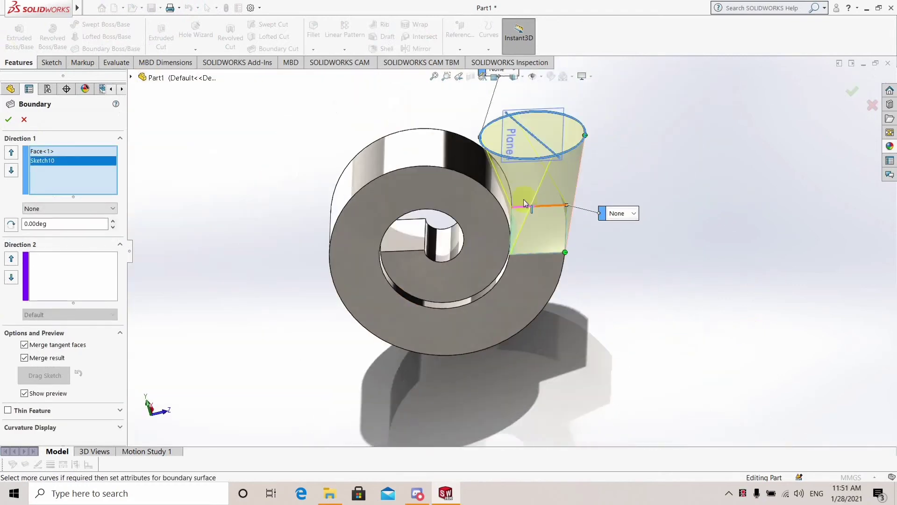
{"action": "left_click_drag", "start_coordinate": [552, 156], "coordinate": [536, 161]}
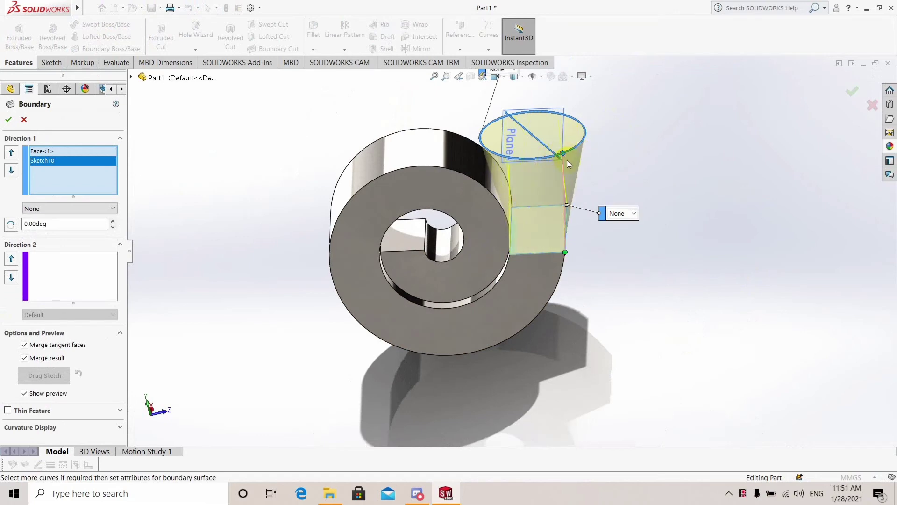
{"action": "middle_click_drag", "start_coordinate": [568, 164], "coordinate": [202, 225]}
Step: Set Curvature To Face at the end face and Normal To Profile at the circle
{"action": "scroll", "coordinate": [503, 232], "scroll_direction": "down", "scroll_amount": 5}
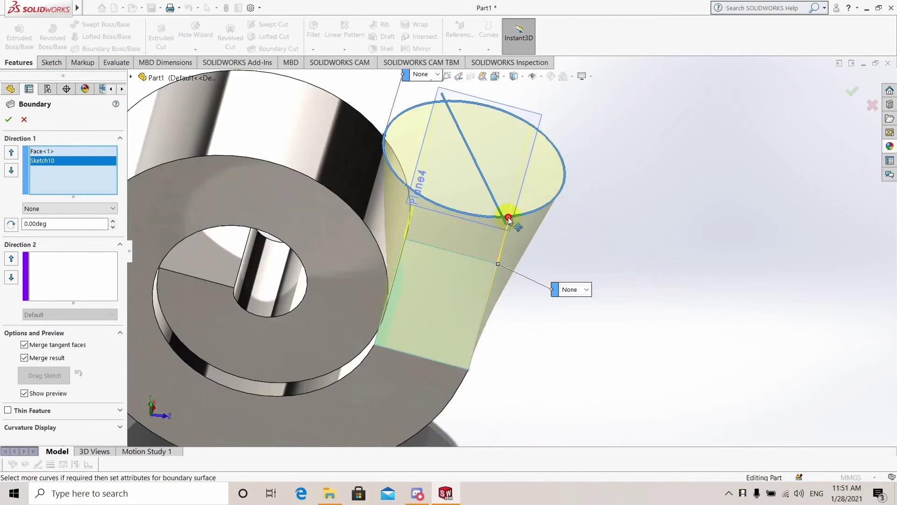
{"action": "scroll", "coordinate": [512, 216], "scroll_direction": "up", "scroll_amount": 5}
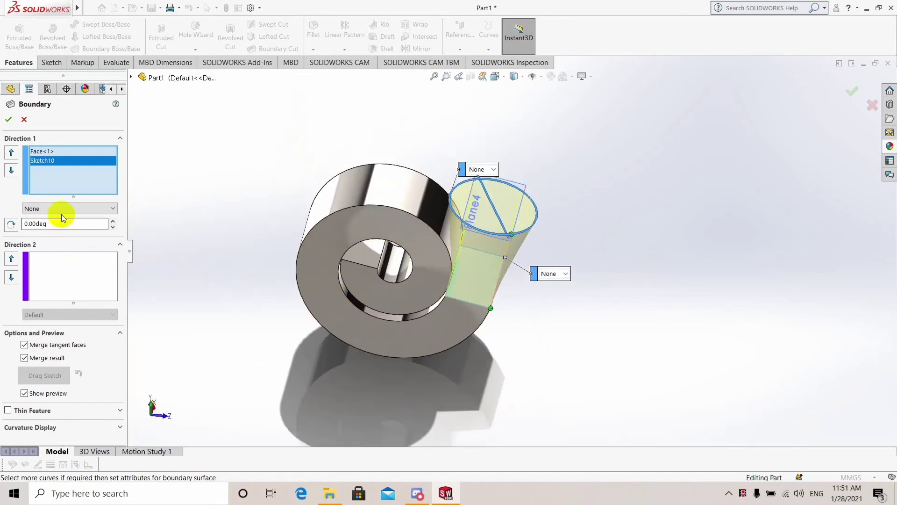
{"action": "left_click", "coordinate": [95, 208]}
{"action": "left_click", "coordinate": [61, 152]}
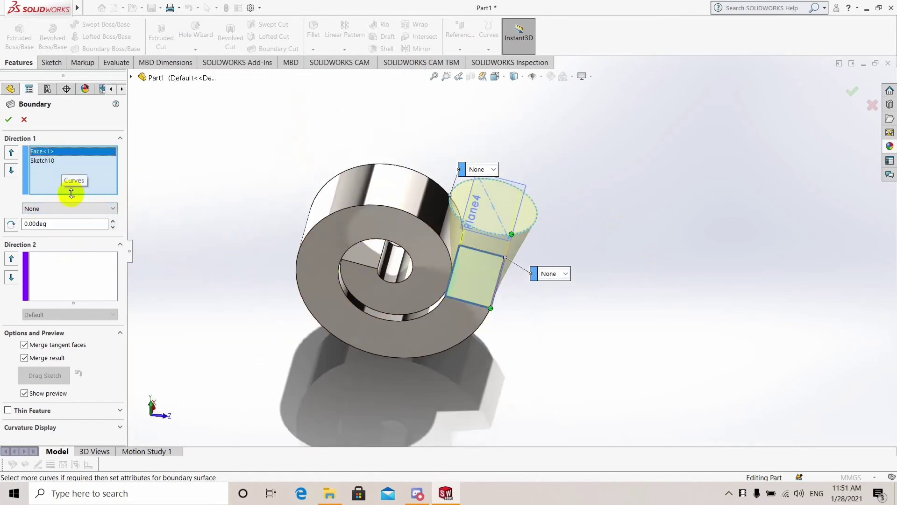
{"action": "left_click", "coordinate": [70, 209]}
{"action": "left_click", "coordinate": [56, 251]}
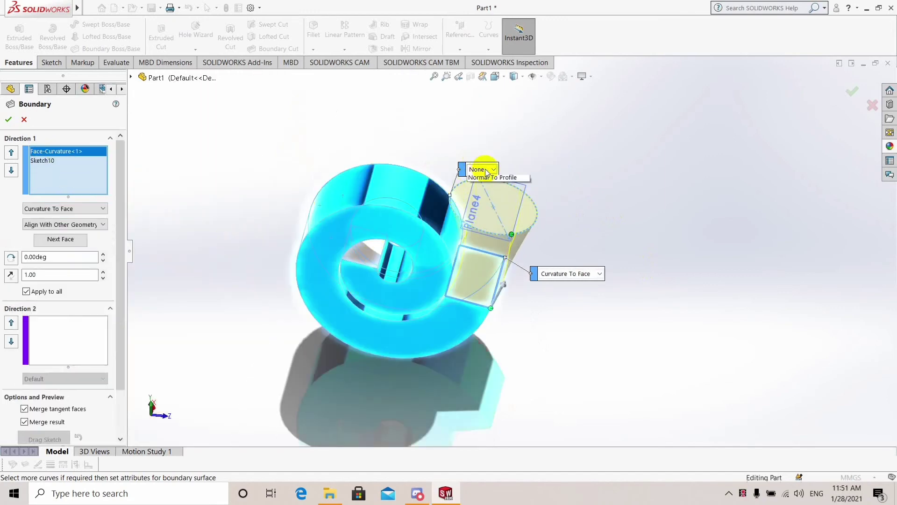
{"action": "left_click", "coordinate": [489, 195]}
{"action": "middle_click_drag", "start_coordinate": [377, 194], "coordinate": [495, 160]}
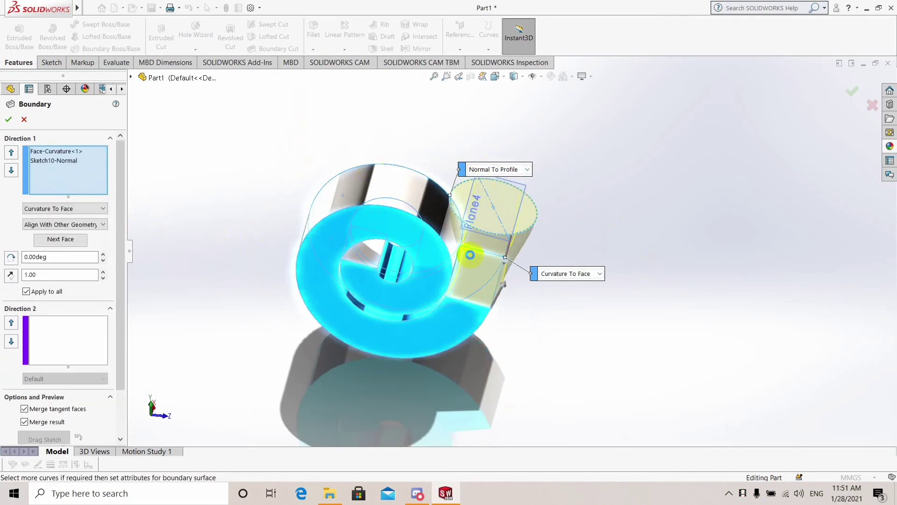
Step: Confirm Boundary8, then sketch on its round outlet face by converting the circular edge
{"action": "left_click", "coordinate": [8, 119]}
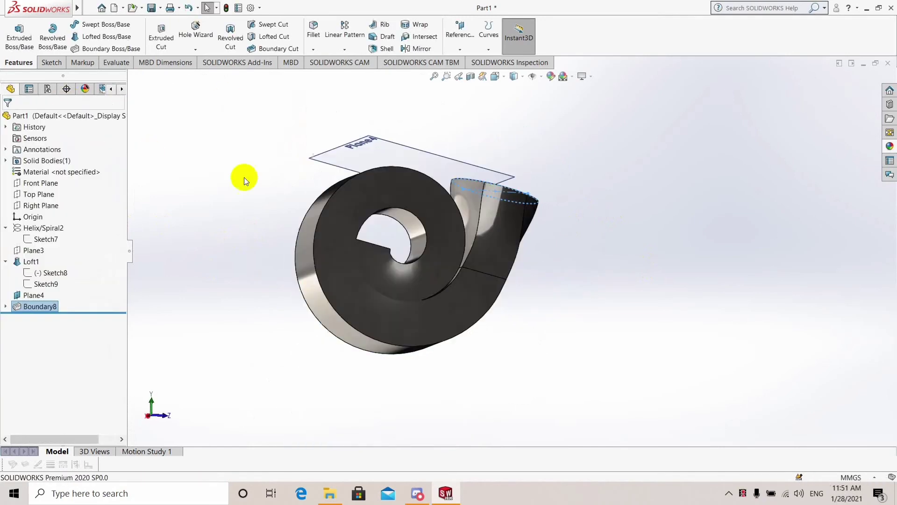
{"action": "mouse_move", "coordinate": [590, 282]}
{"action": "middle_mouse_down"}
{"action": "mouse_move", "coordinate": [444, 242]}
{"action": "mouse_move", "coordinate": [599, 230]}
{"action": "middle_mouse_up"}
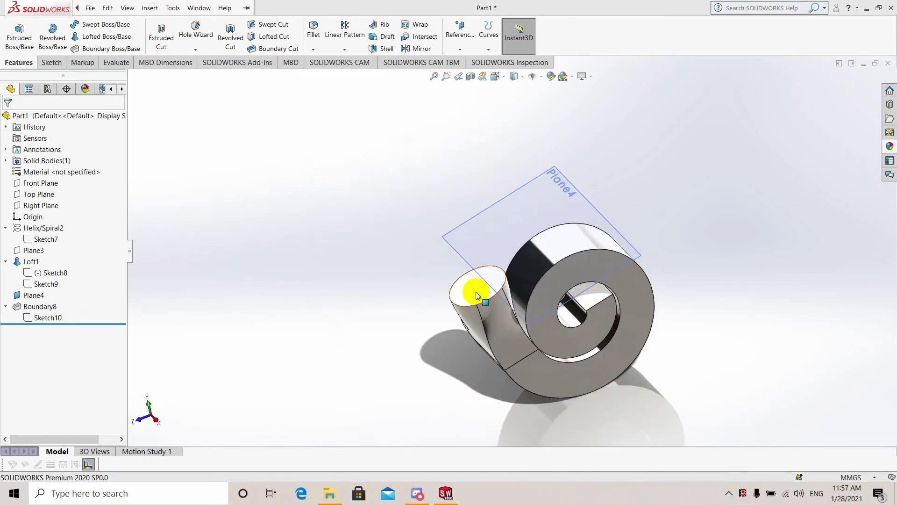
{"action": "left_click", "coordinate": [474, 290]}
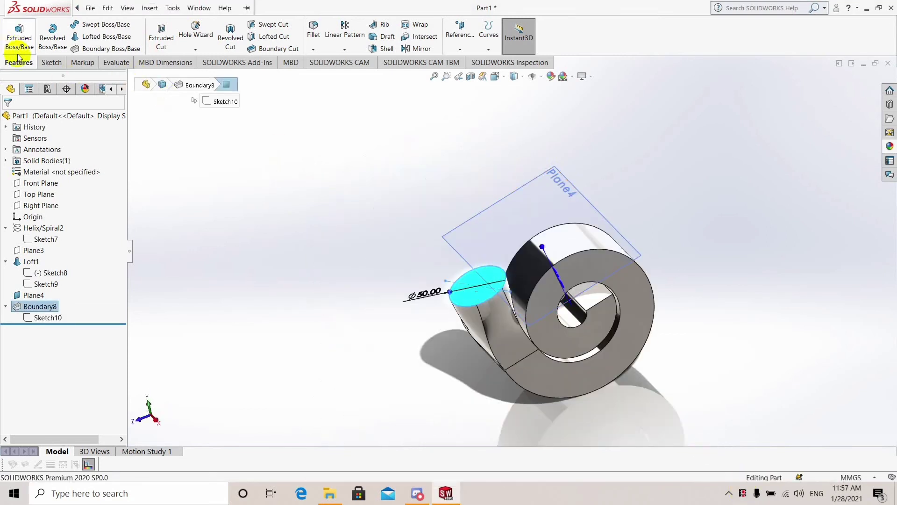
{"action": "left_click", "coordinate": [50, 65]}
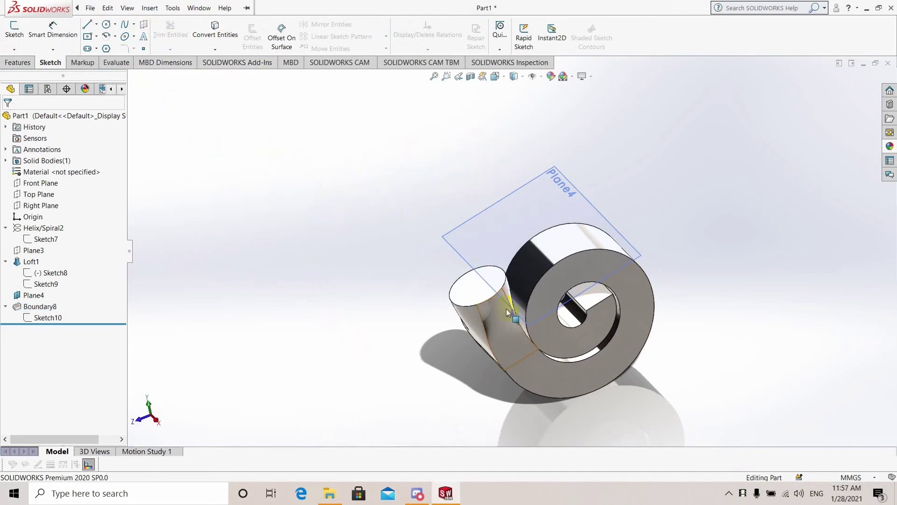
{"action": "right_click", "coordinate": [472, 288]}
{"action": "left_click", "coordinate": [492, 270]}
{"action": "left_click", "coordinate": [215, 35]}
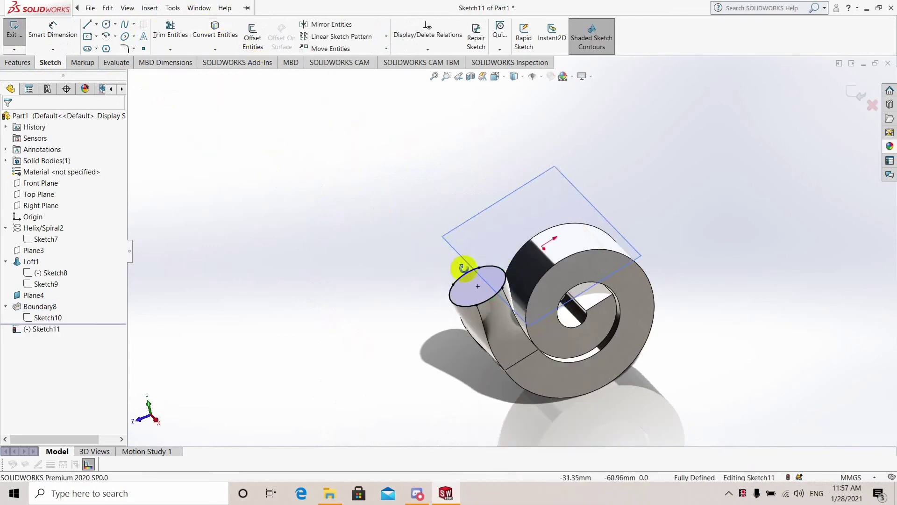
Step: Extrude the outlet circle into a round pipe as Boss-Extrude1
{"action": "left_click", "coordinate": [17, 62]}
{"action": "left_click", "coordinate": [18, 33]}
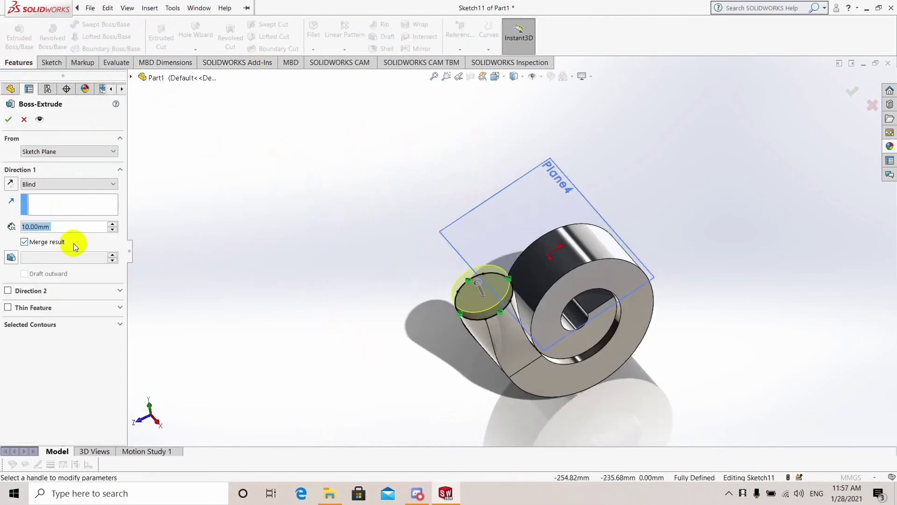
{"action": "type", "text": "50"}
{"action": "key", "text": "Return"}
{"action": "left_click", "coordinate": [7, 120]}
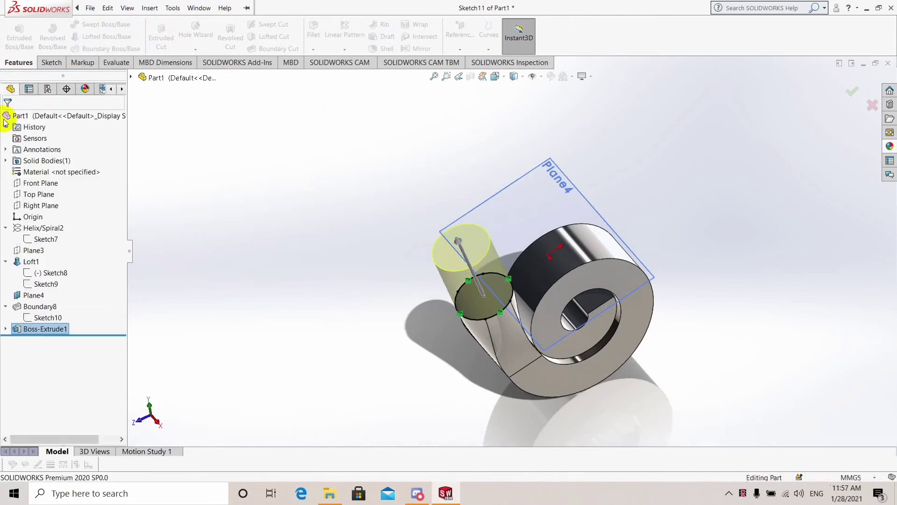
{"action": "left_click", "coordinate": [363, 284]}
{"action": "mouse_move", "coordinate": [378, 284]}
{"action": "middle_mouse_down"}
{"action": "mouse_move", "coordinate": [506, 233]}
{"action": "mouse_move", "coordinate": [521, 316]}
{"action": "middle_mouse_up"}
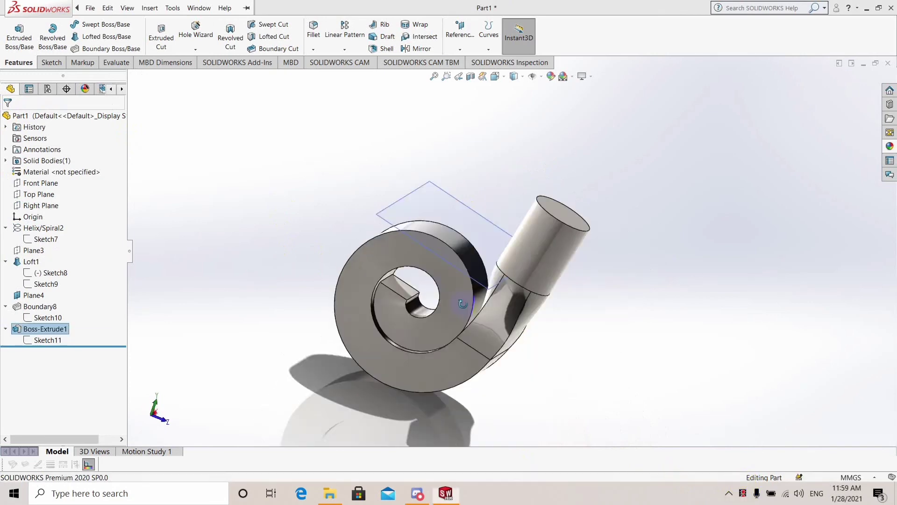
Step: Shorten Boss-Extrude1 to a 33 mm depth
{"action": "right_click", "coordinate": [18, 334]}
{"action": "left_click", "coordinate": [27, 280]}
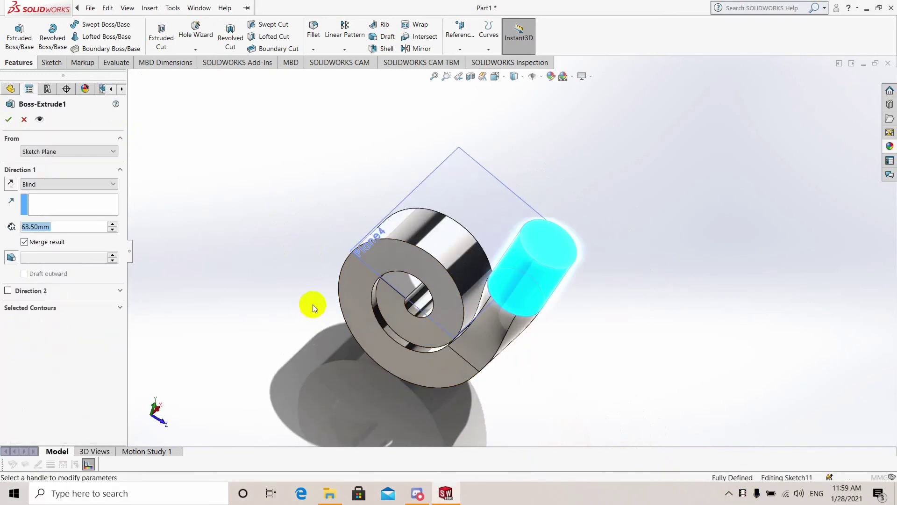
{"action": "type", "text": "33."}
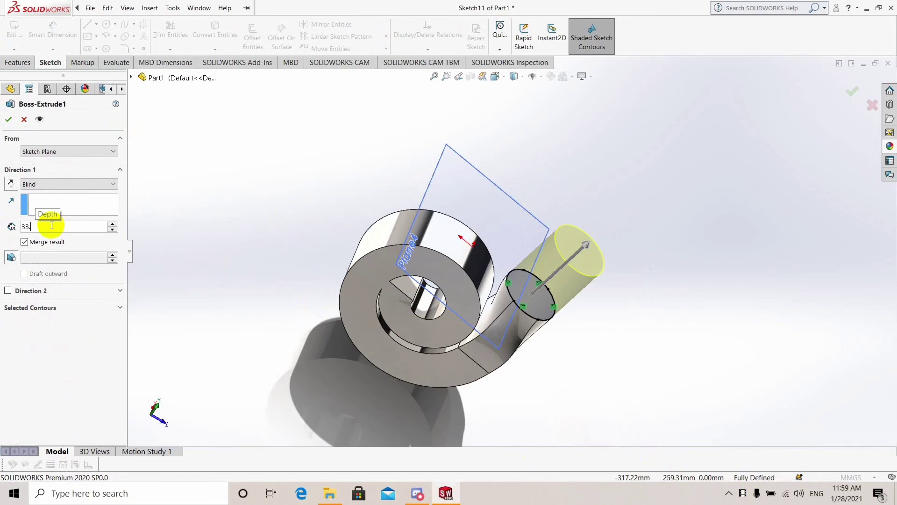
{"action": "key", "text": "Return"}
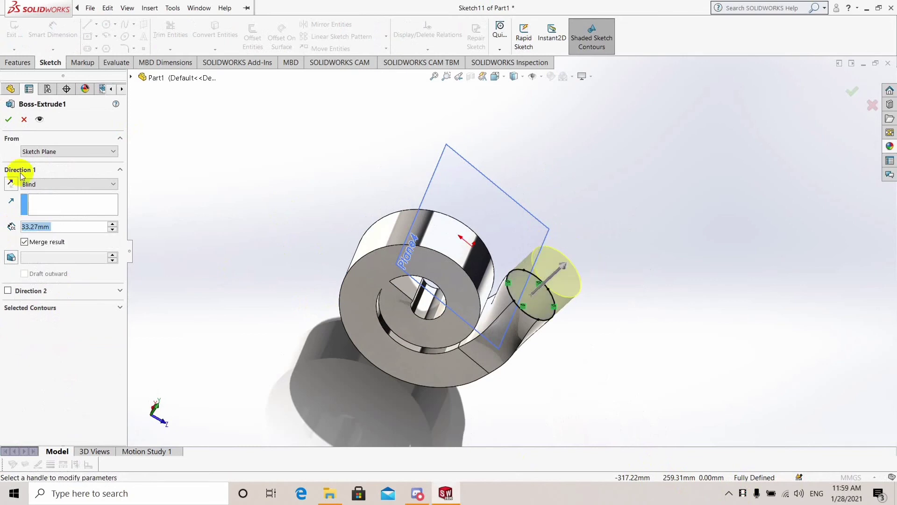
{"action": "left_click", "coordinate": [9, 119]}
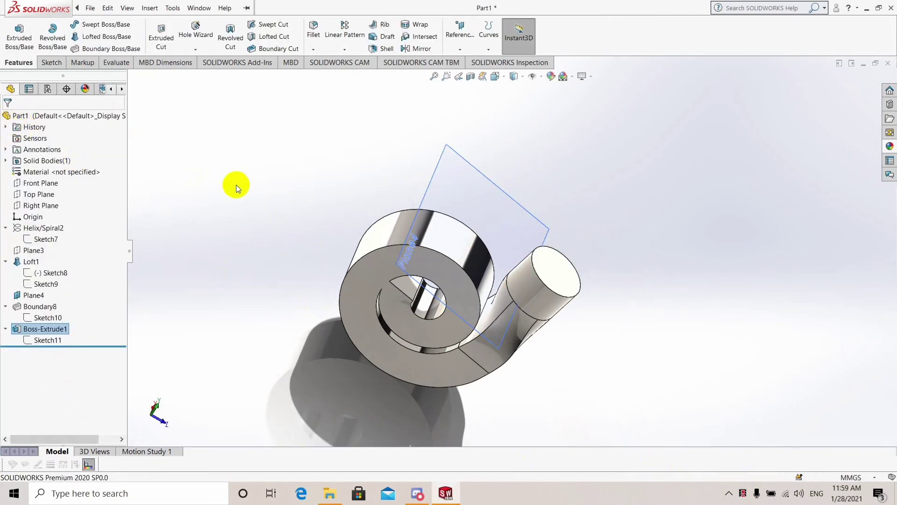
Step: Hide Plane4
{"action": "left_click", "coordinate": [451, 170]}
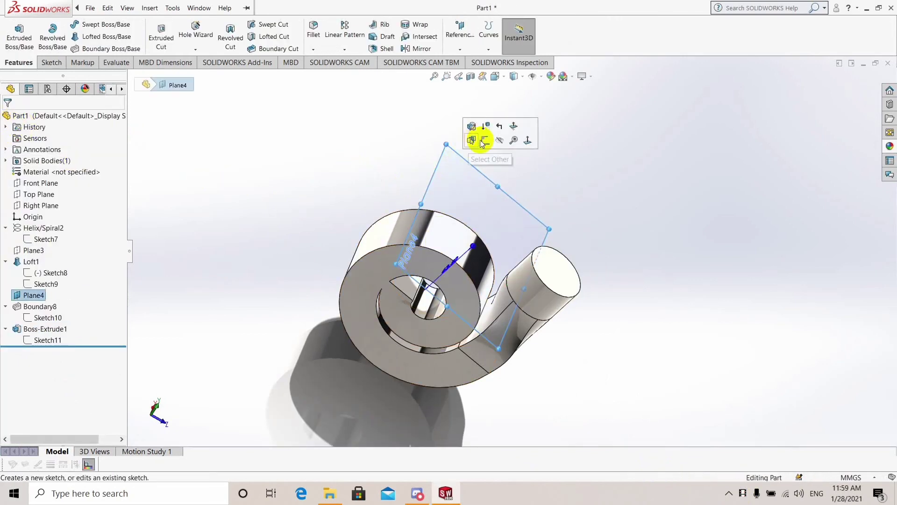
{"action": "left_click", "coordinate": [481, 136]}
{"action": "mouse_move", "coordinate": [492, 205]}
{"action": "middle_mouse_down"}
{"action": "mouse_move", "coordinate": [599, 249]}
{"action": "mouse_move", "coordinate": [453, 247]}
{"action": "middle_mouse_up"}
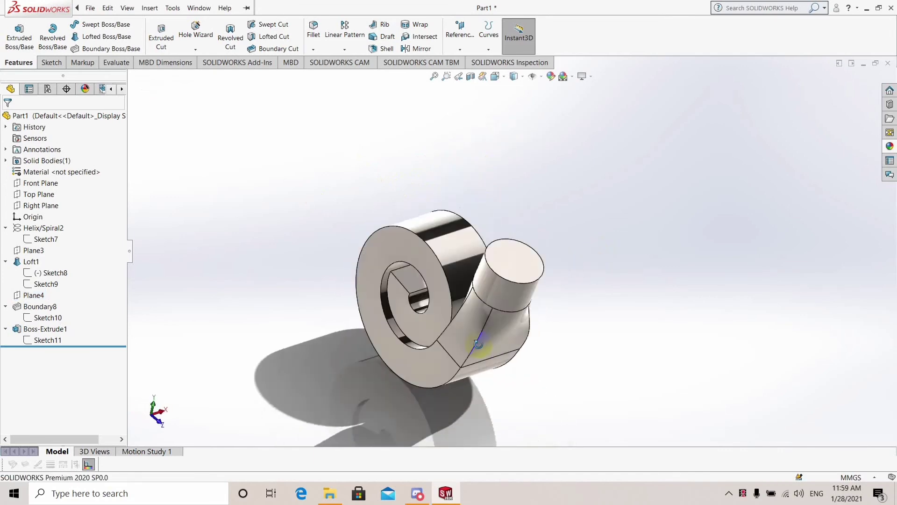
Step: Apply a 1.5 mm Shell removing the outlet pipe's end face and the spiral's inner face
{"action": "left_click", "coordinate": [384, 49]}
{"action": "middle_click_drag", "start_coordinate": [587, 215], "coordinate": [559, 266]}
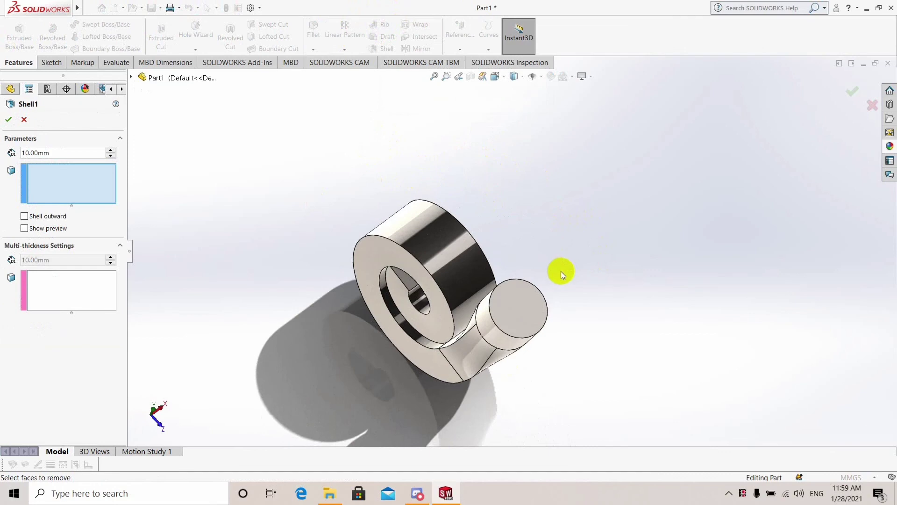
{"action": "left_click", "coordinate": [528, 311]}
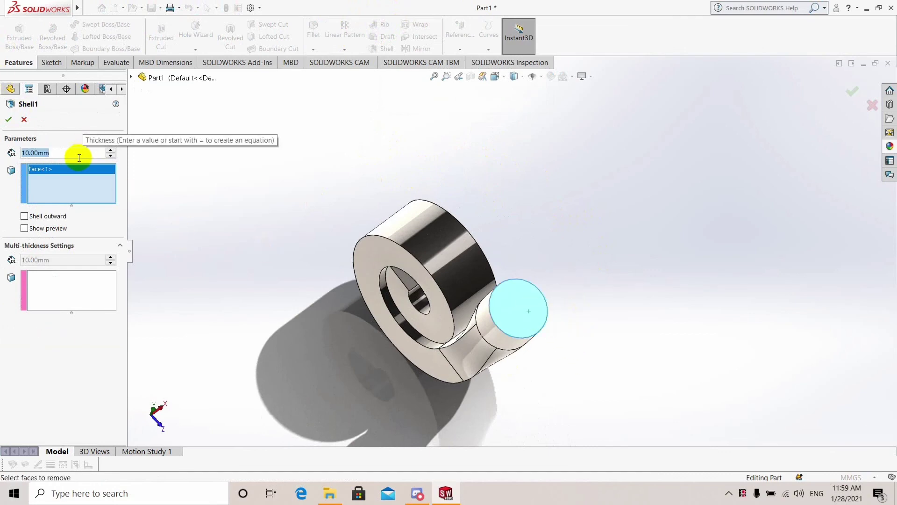
{"action": "type", "text": "1.5"}
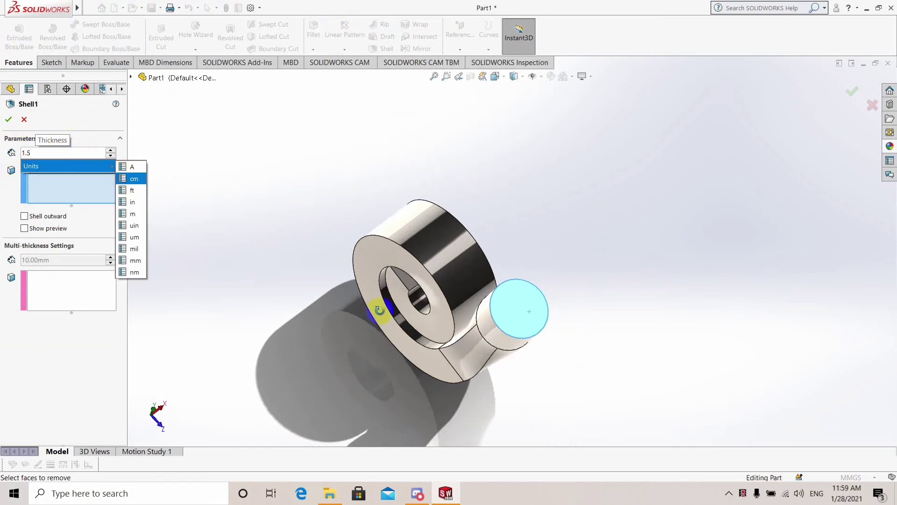
{"action": "middle_click_drag", "start_coordinate": [380, 306], "coordinate": [169, 188]}
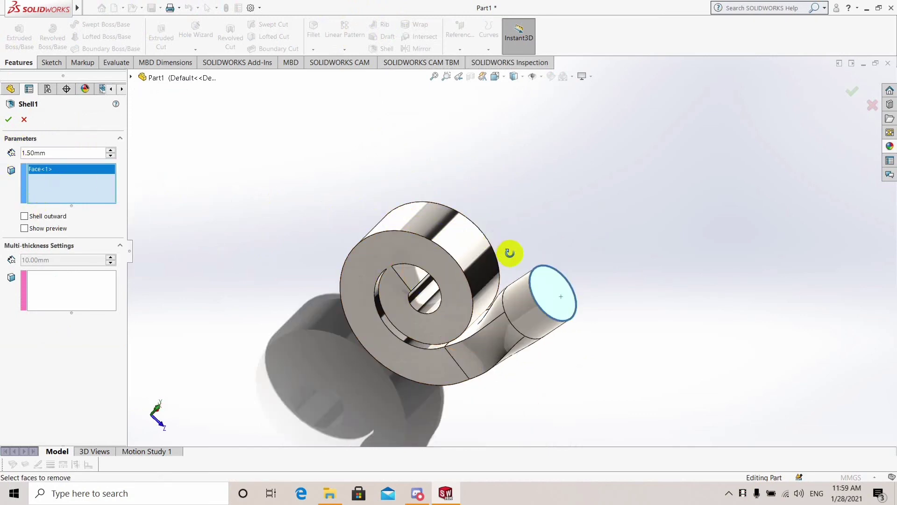
{"action": "middle_click_drag", "start_coordinate": [511, 252], "coordinate": [478, 269]}
{"action": "left_click", "coordinate": [419, 276]}
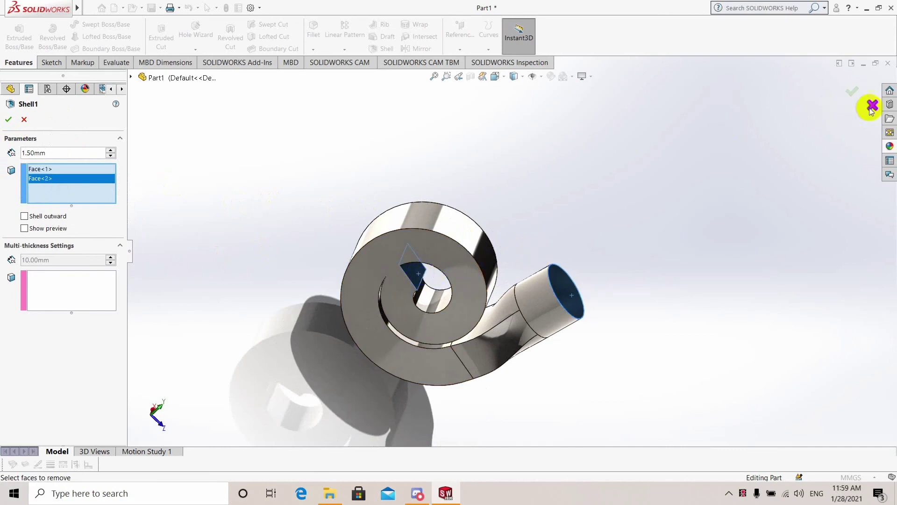
{"action": "left_click", "coordinate": [854, 97]}
{"action": "mouse_move", "coordinate": [616, 181]}
{"action": "middle_mouse_down"}
{"action": "mouse_move", "coordinate": [539, 232]}
{"action": "mouse_move", "coordinate": [576, 289]}
{"action": "middle_mouse_up"}
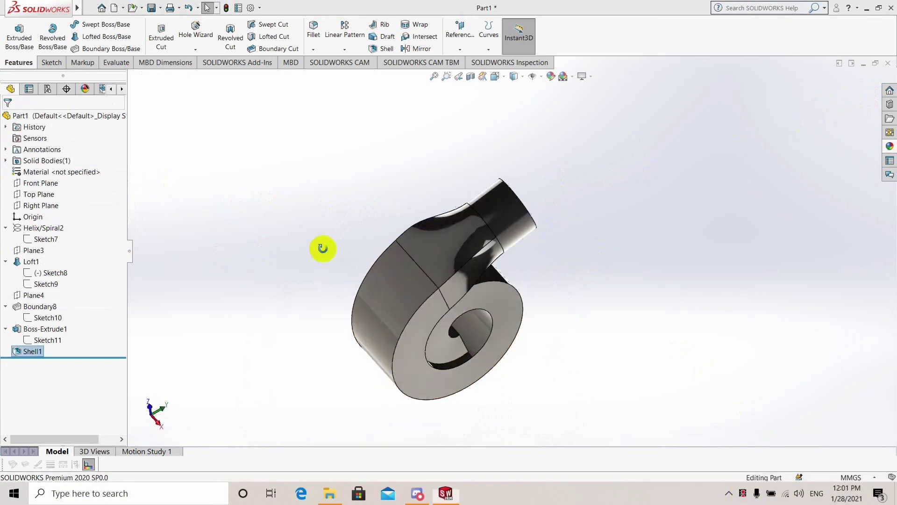
Step: Fillet two spiral ring edges at 5 mm radius, creating Fillet1
{"action": "mouse_move", "coordinate": [320, 249]}
{"action": "middle_mouse_down"}
{"action": "mouse_move", "coordinate": [487, 202]}
{"action": "mouse_move", "coordinate": [532, 283]}
{"action": "mouse_move", "coordinate": [424, 166]}
{"action": "middle_mouse_up"}
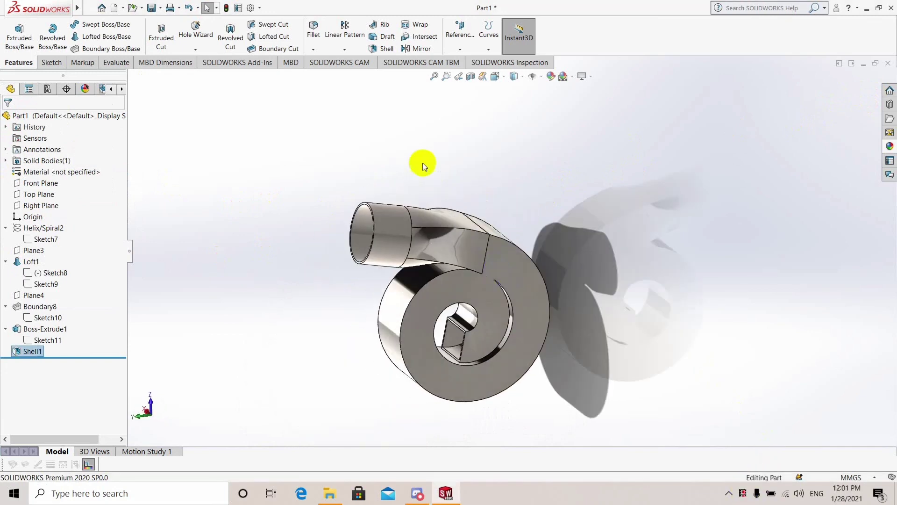
{"action": "left_click", "coordinate": [313, 28]}
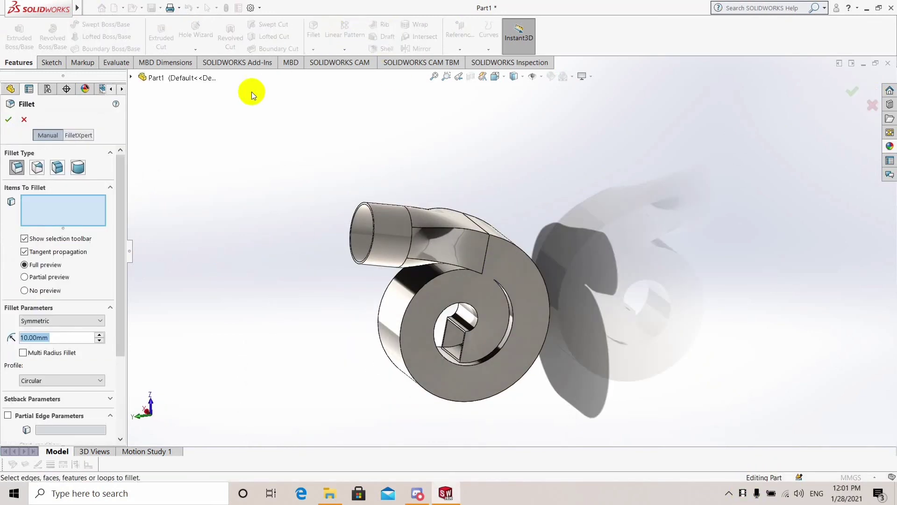
{"action": "middle_click_drag", "start_coordinate": [446, 232], "coordinate": [418, 248]}
{"action": "left_click", "coordinate": [439, 239]}
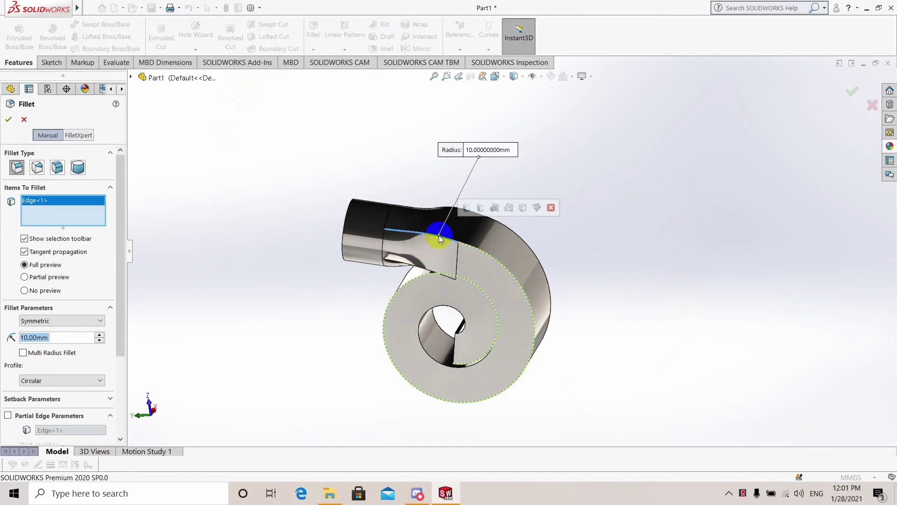
{"action": "type", "text": "5"}
{"action": "key", "text": "Return"}
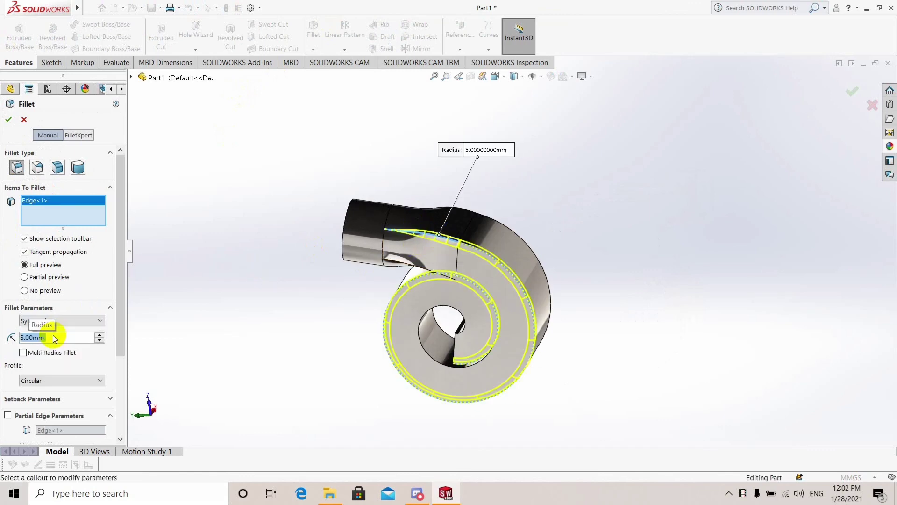
{"action": "mouse_move", "coordinate": [404, 254]}
{"action": "middle_mouse_down"}
{"action": "mouse_move", "coordinate": [415, 258]}
{"action": "mouse_move", "coordinate": [344, 334]}
{"action": "mouse_move", "coordinate": [334, 331]}
{"action": "mouse_move", "coordinate": [475, 363]}
{"action": "mouse_move", "coordinate": [481, 396]}
{"action": "middle_mouse_up"}
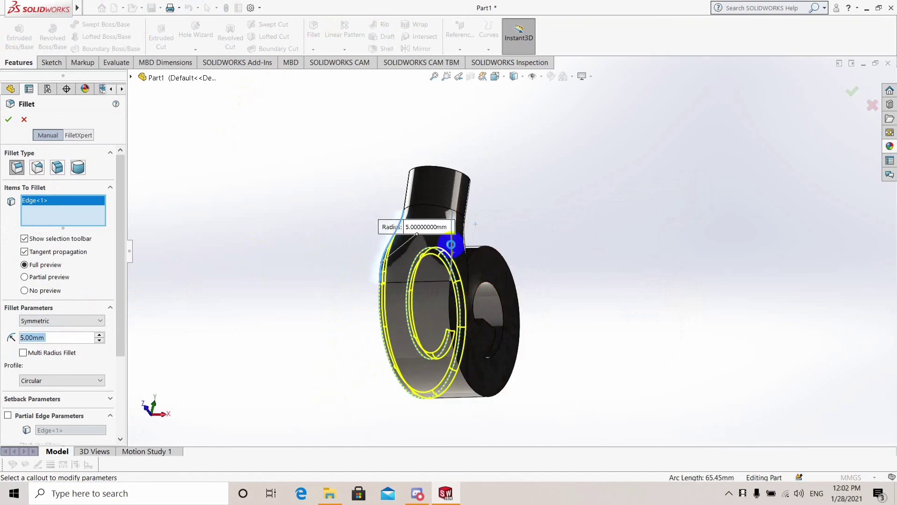
{"action": "left_click", "coordinate": [451, 244]}
{"action": "left_click", "coordinate": [7, 122]}
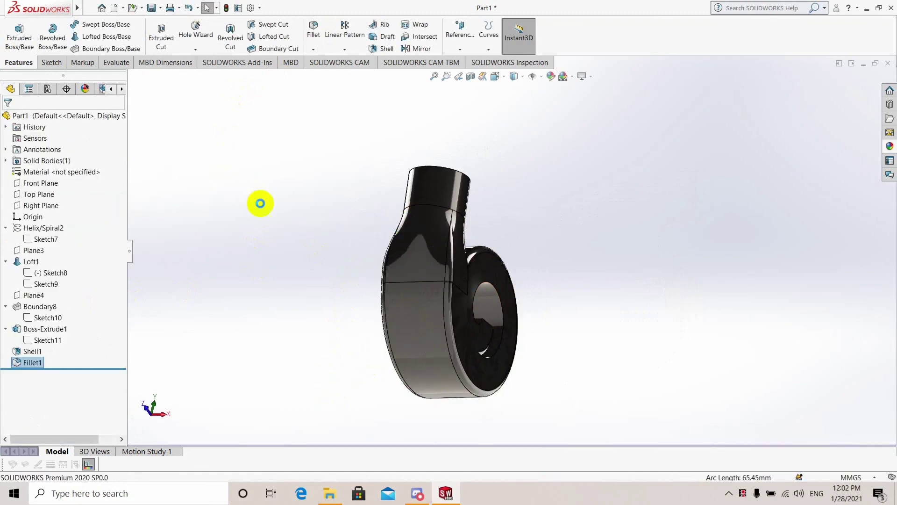
{"action": "mouse_move", "coordinate": [260, 202]}
{"action": "middle_mouse_down"}
{"action": "mouse_move", "coordinate": [414, 203]}
{"action": "mouse_move", "coordinate": [568, 149]}
{"action": "mouse_move", "coordinate": [546, 179]}
{"action": "middle_mouse_up"}
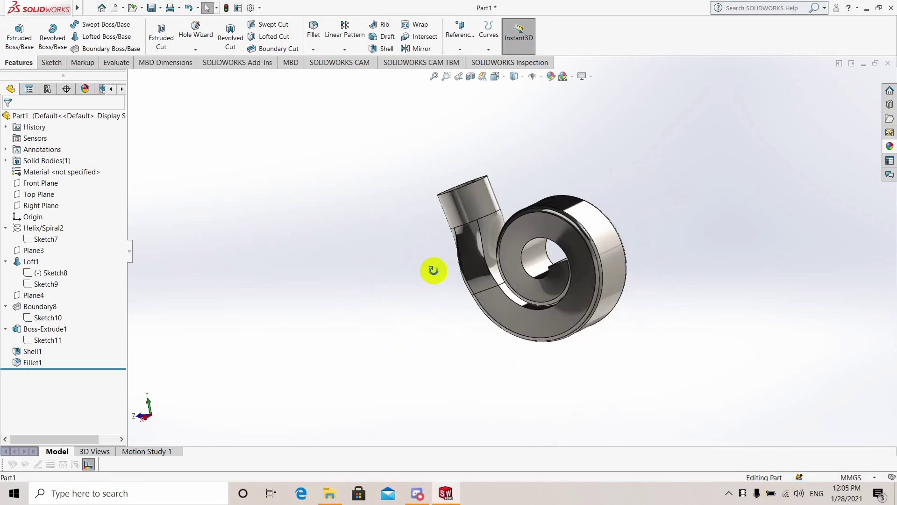
Step: Add a second 5 mm fillet (Fillet2) to the remaining inner spiral edges
{"action": "left_click", "coordinate": [313, 30]}
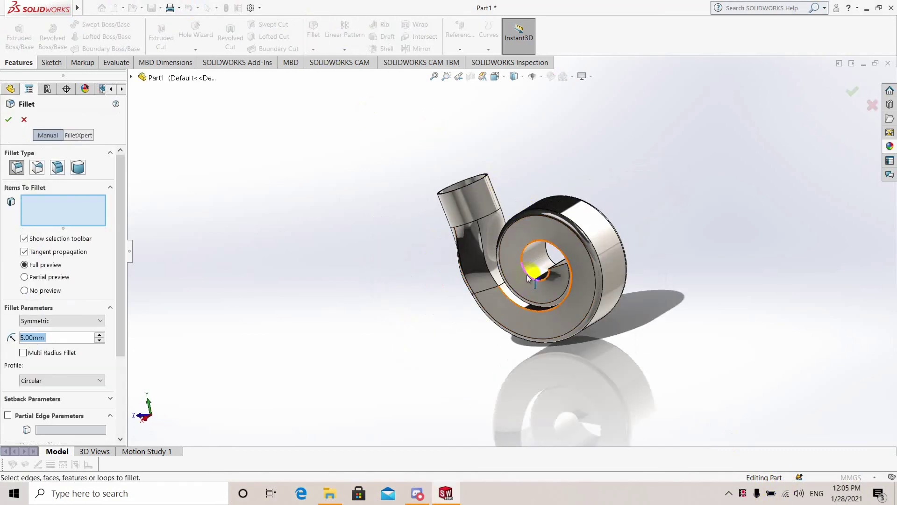
{"action": "left_click", "coordinate": [542, 282]}
{"action": "mouse_move", "coordinate": [542, 281]}
{"action": "middle_mouse_down"}
{"action": "mouse_move", "coordinate": [448, 304]}
{"action": "mouse_move", "coordinate": [533, 271]}
{"action": "middle_mouse_up"}
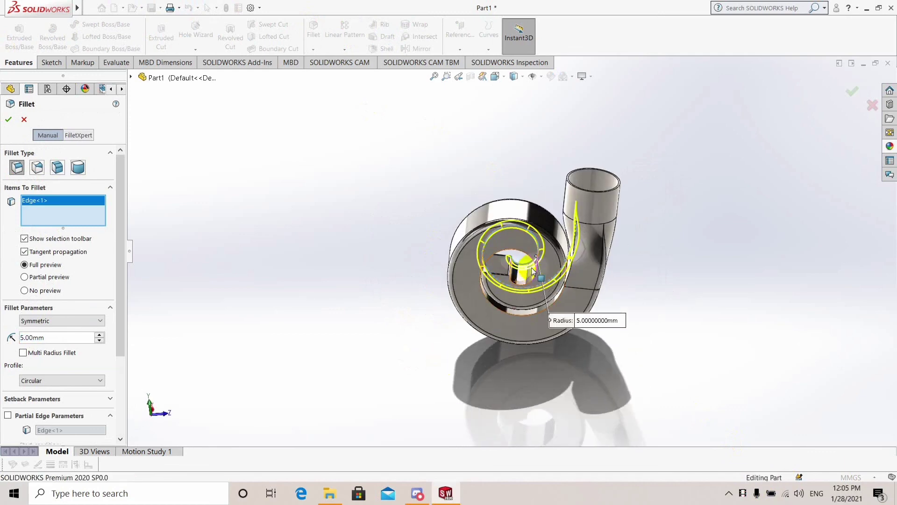
{"action": "left_click", "coordinate": [9, 120]}
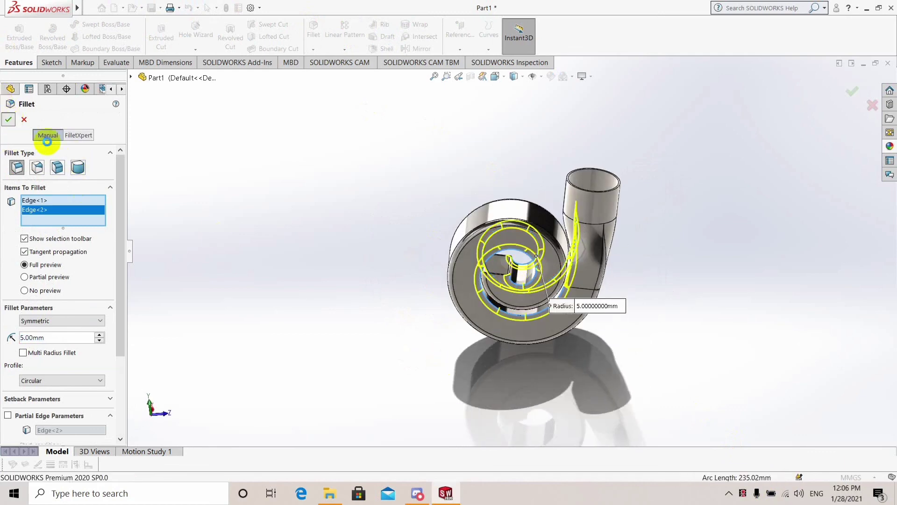
Step: Show the hollow casing in Shaded display without edge lines and orbit to inspect it
{"action": "mouse_move", "coordinate": [373, 199]}
{"action": "middle_mouse_down"}
{"action": "mouse_move", "coordinate": [482, 361]}
{"action": "mouse_move", "coordinate": [453, 355]}
{"action": "middle_mouse_up"}
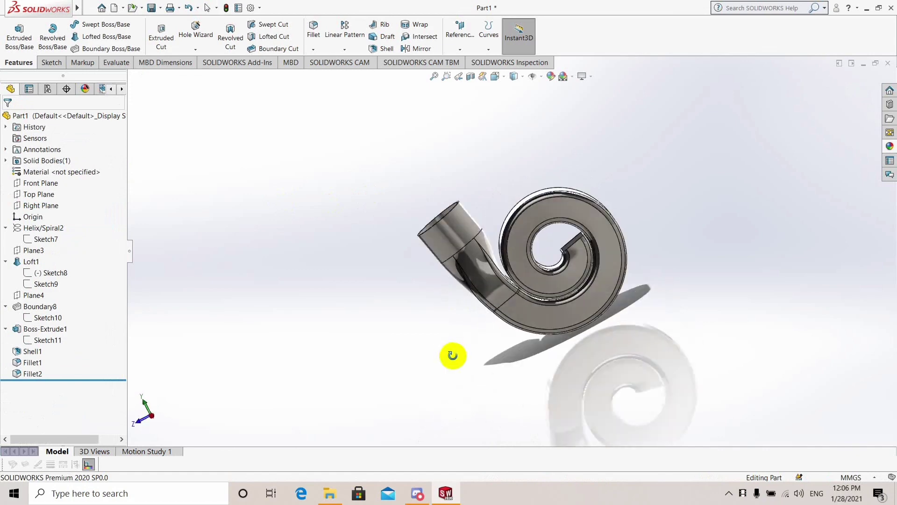
{"action": "left_click", "coordinate": [515, 102]}
{"action": "mouse_move", "coordinate": [527, 226]}
{"action": "middle_mouse_down"}
{"action": "mouse_move", "coordinate": [595, 262]}
{"action": "mouse_move", "coordinate": [552, 285]}
{"action": "mouse_move", "coordinate": [569, 237]}
{"action": "middle_mouse_up"}
{"action": "scroll", "coordinate": [569, 237], "scroll_direction": "down", "scroll_amount": 2}
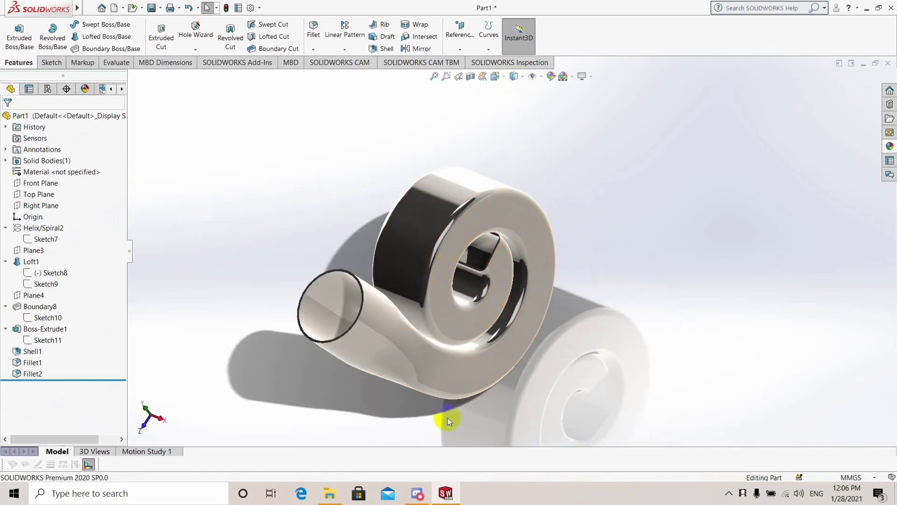